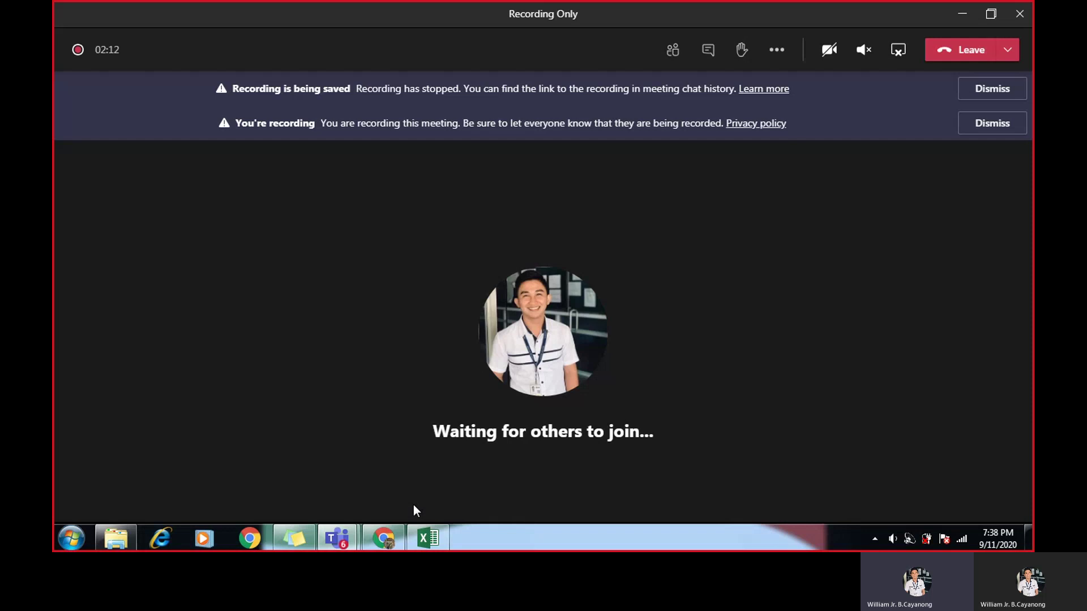
# - Switch to the FIXED, VARIABLE AND MIXED Excel workbook showing the FIXED COST sheet
pyautogui.click(420, 542)
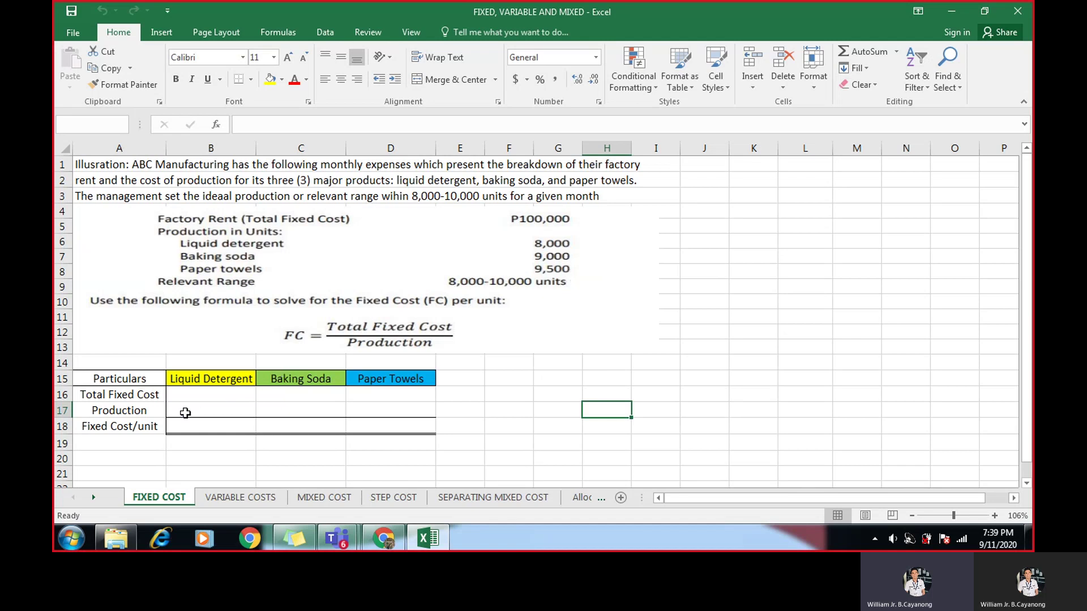
# - Enter 100,000 total fixed cost for Liquid Detergent, Baking Soda and Paper Towels
pyautogui.click(203, 394)
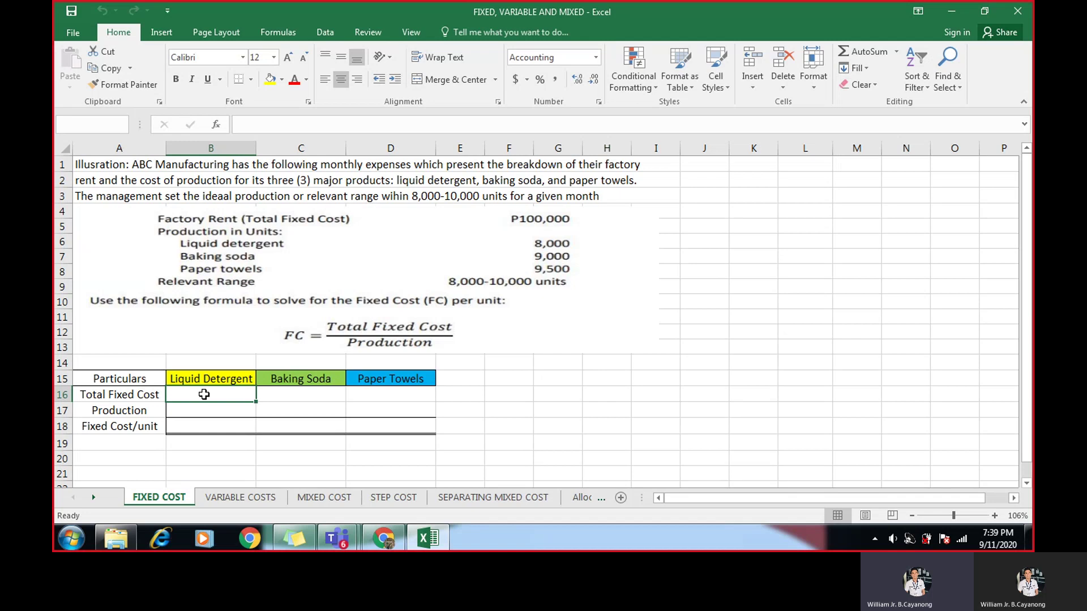
pyautogui.write('100000')
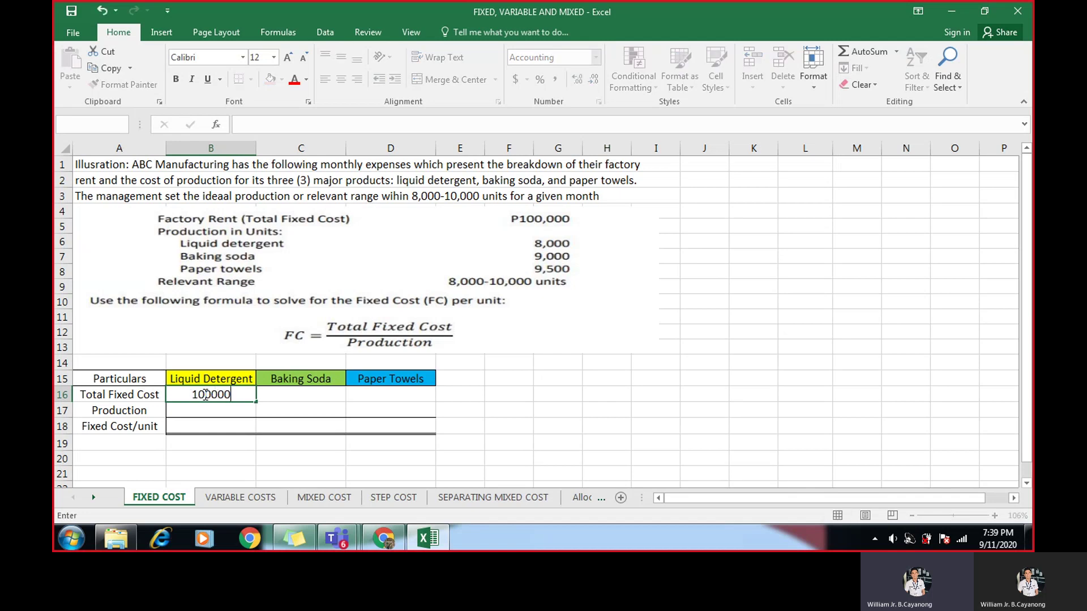
pyautogui.press('Tab')
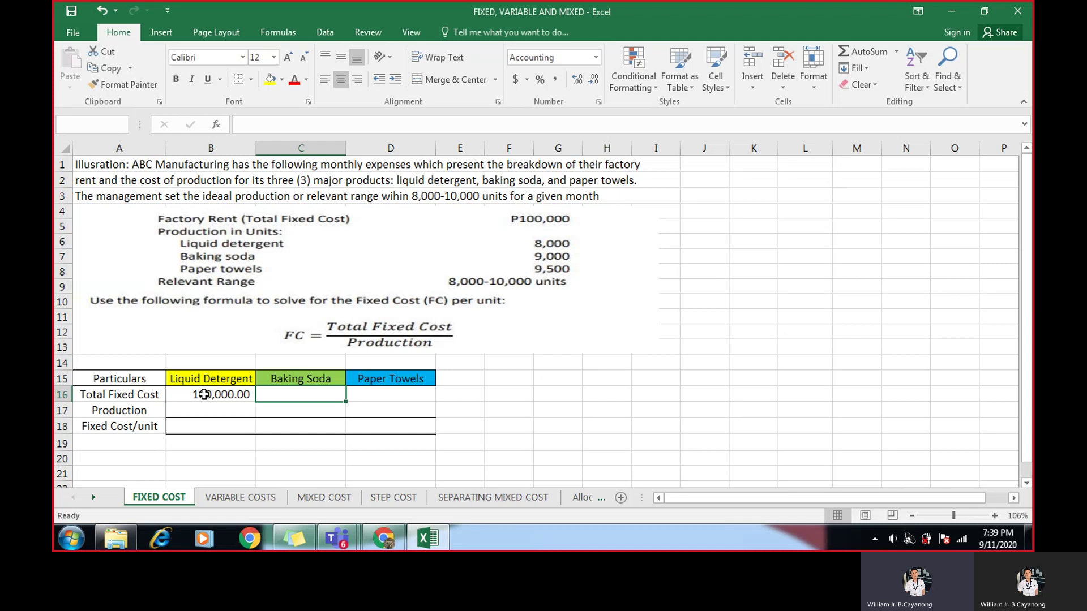
pyautogui.write('100')
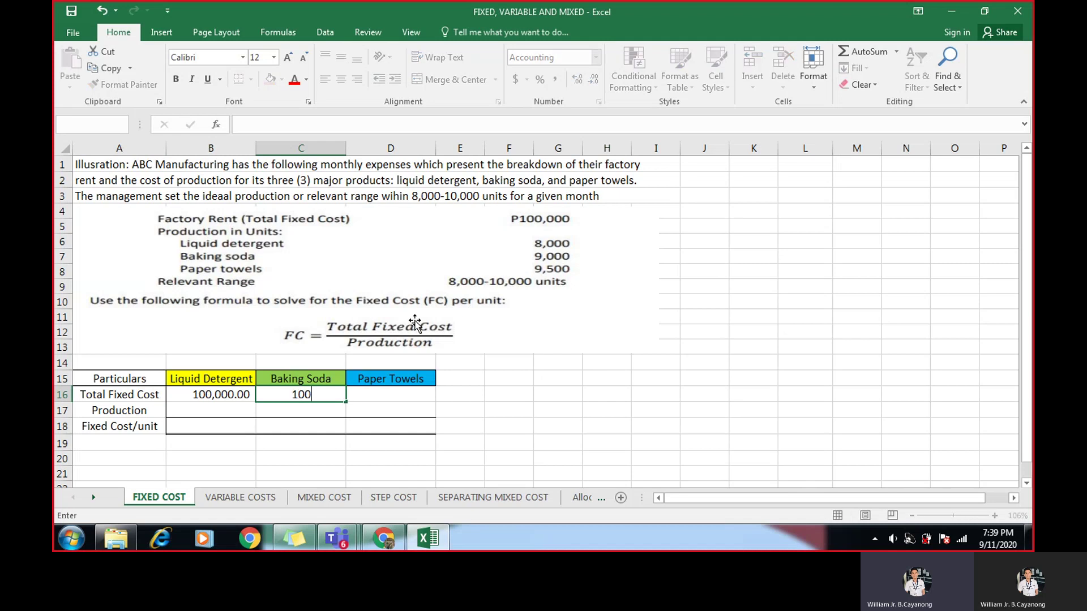
pyautogui.write(',000')
pyautogui.press('Tab')
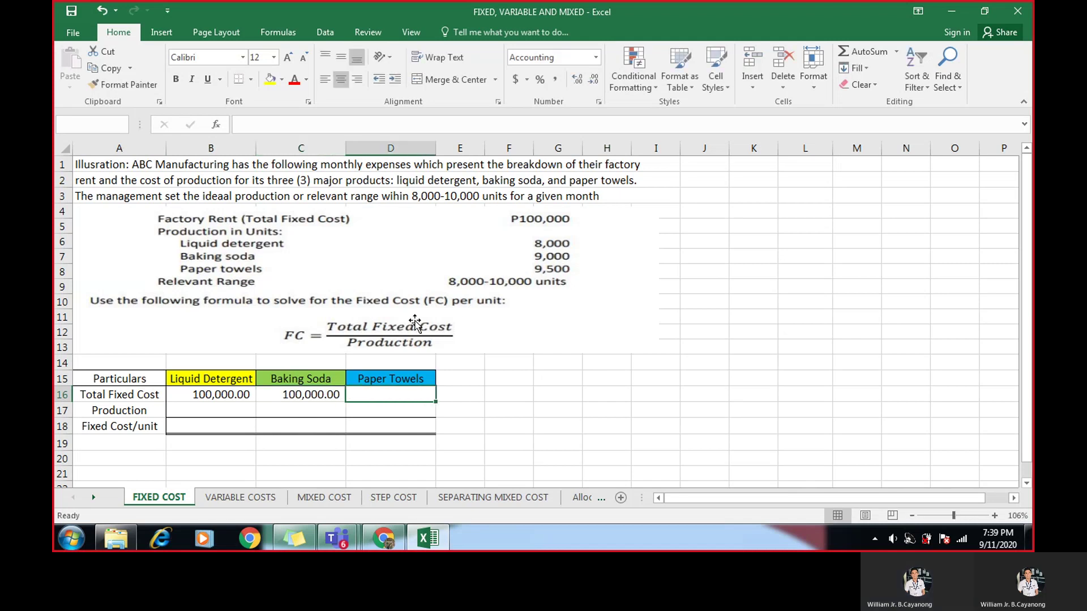
pyautogui.write('100000')
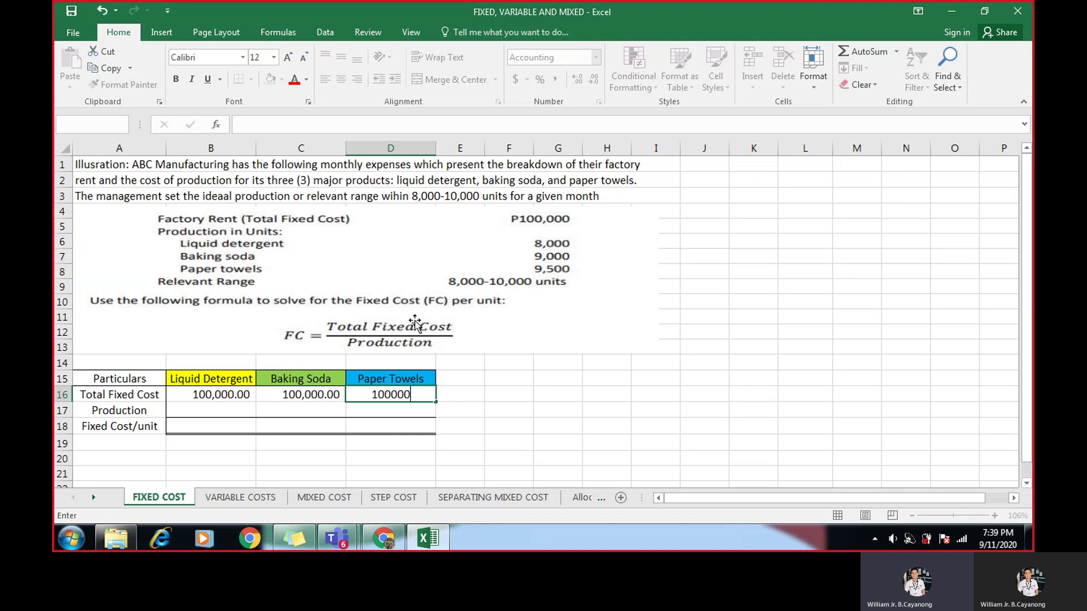
pyautogui.press('Return')
# - Enter production of 8,000, 9,000 and 9,500 units for the three products
pyautogui.press('Left')
pyautogui.press('Left')
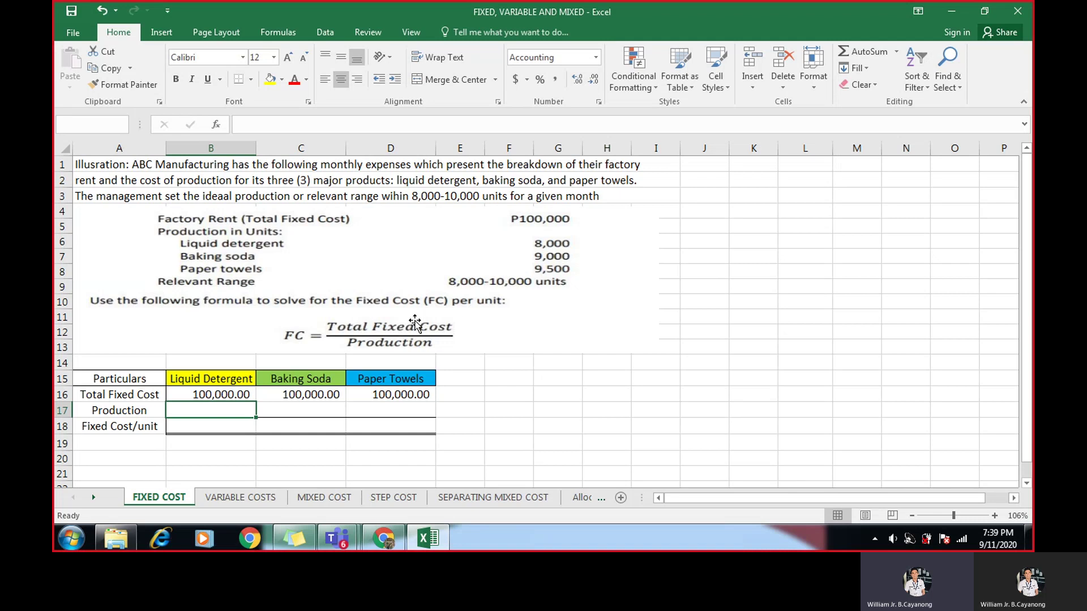
pyautogui.write('8000')
pyautogui.press('Tab')
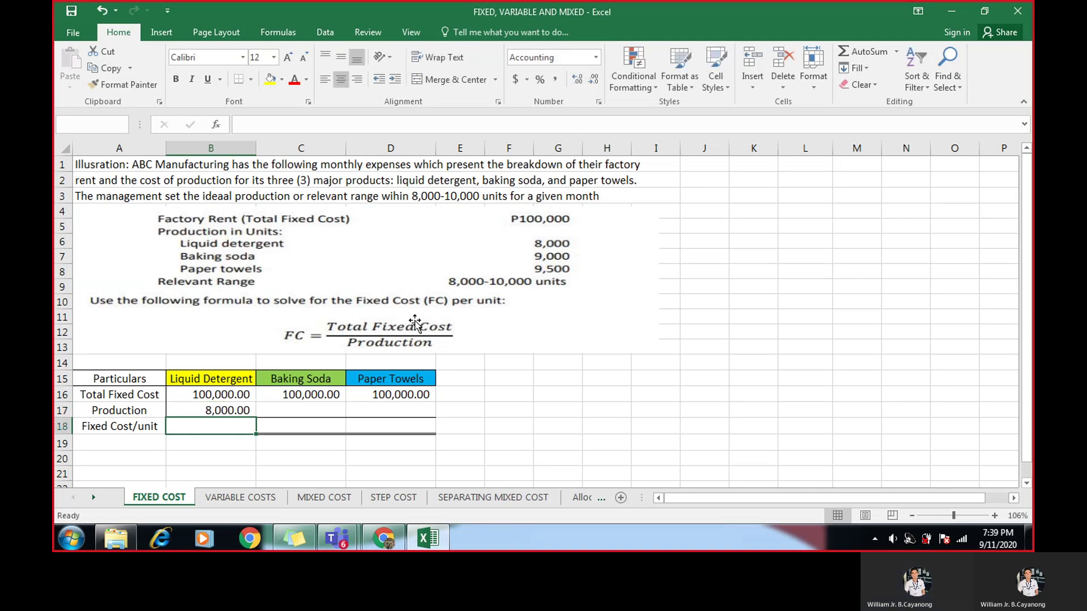
pyautogui.write('9')
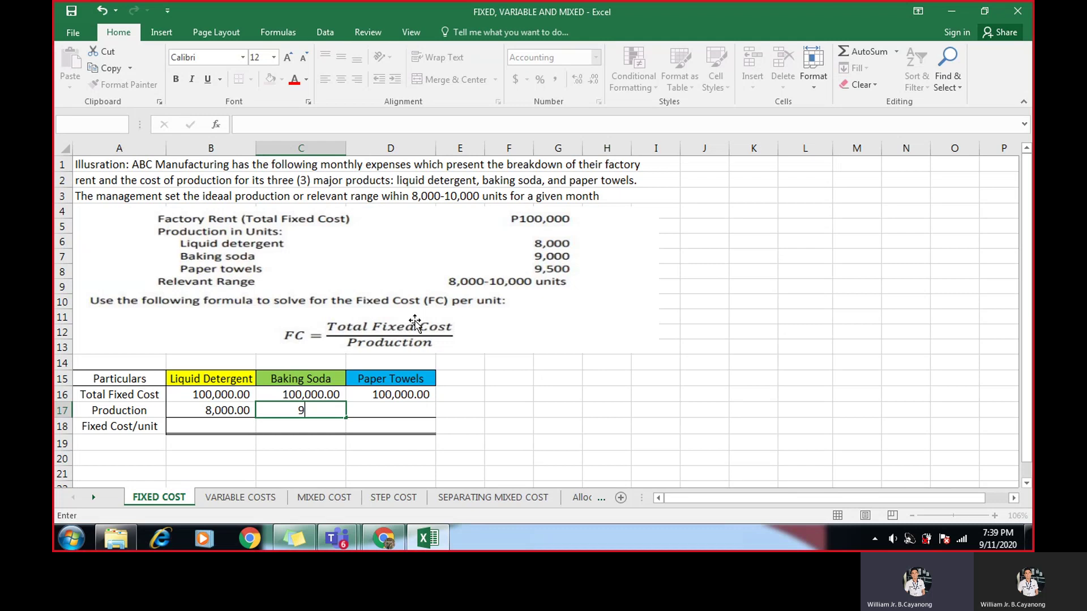
pyautogui.write(',00000')
pyautogui.press('Tab')
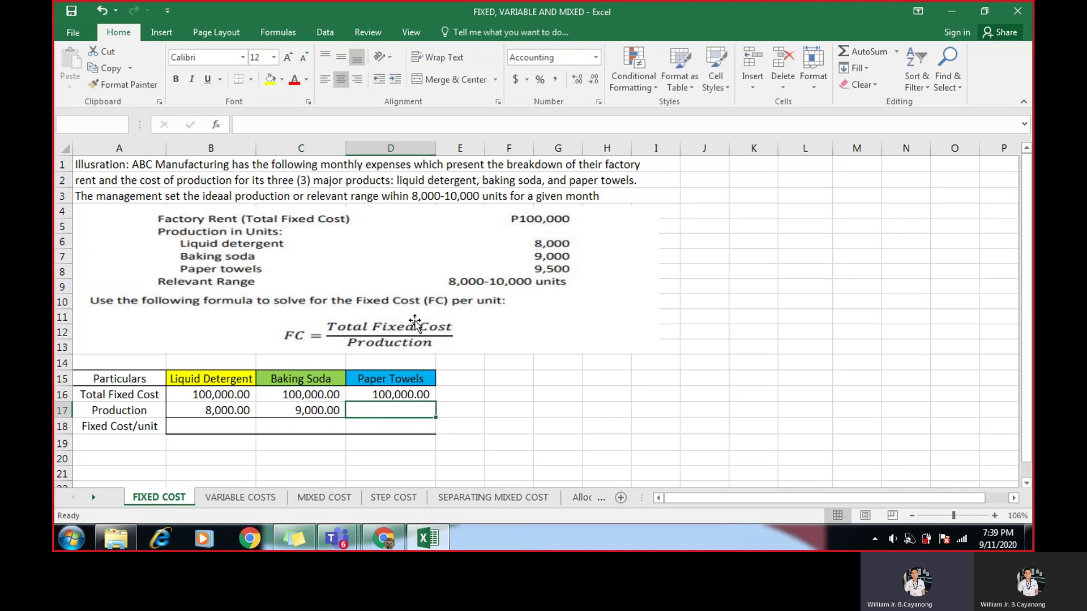
pyautogui.write('9500')
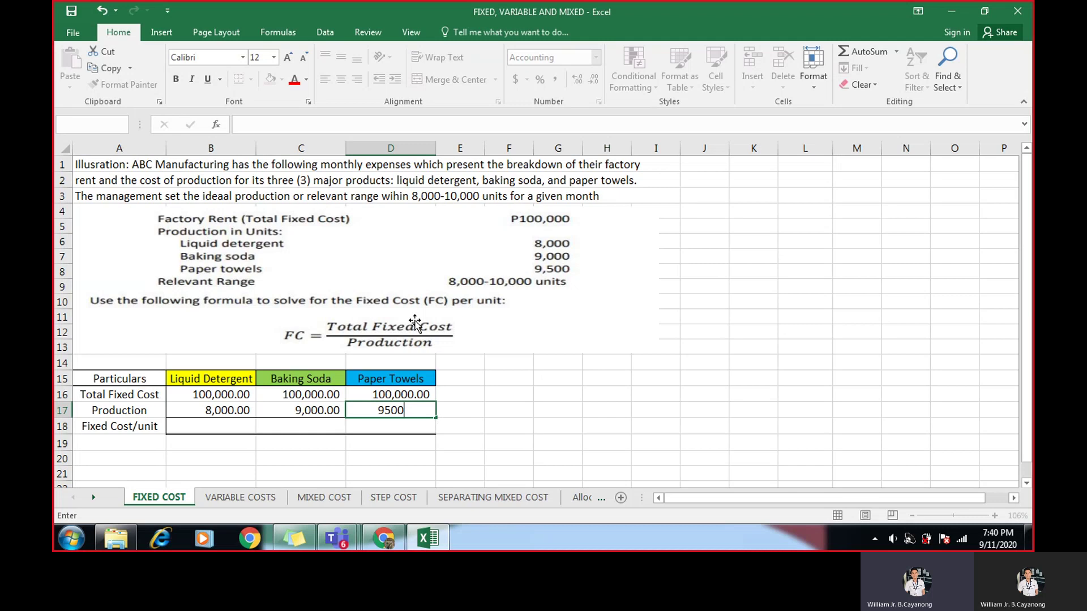
pyautogui.press('Return')
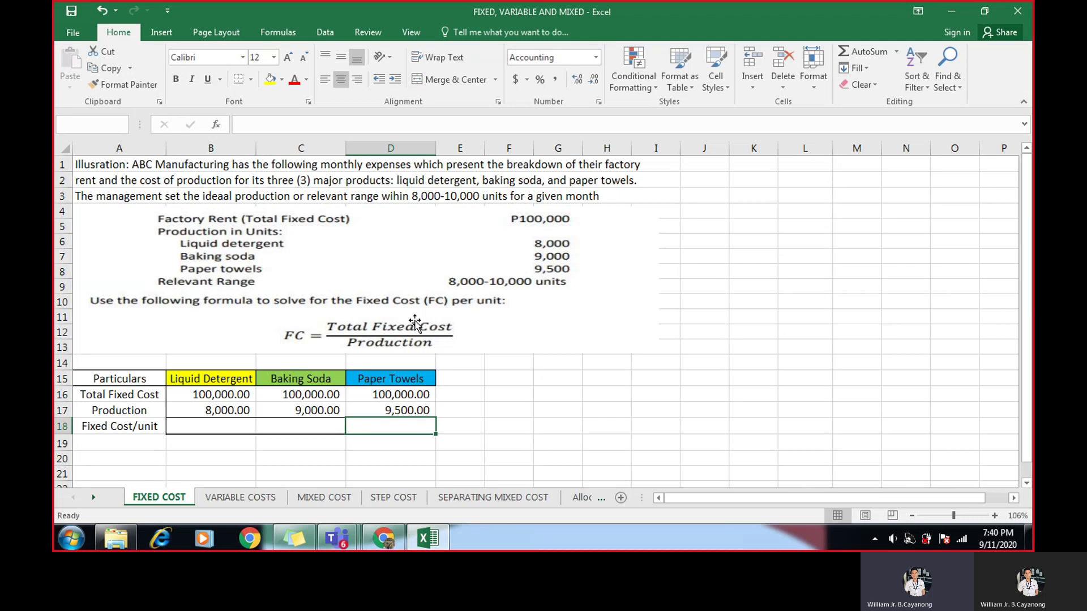
# - Compute Liquid Detergent's fixed cost per unit in B18 as =B16/B17, giving 12.50
pyautogui.click(211, 431)
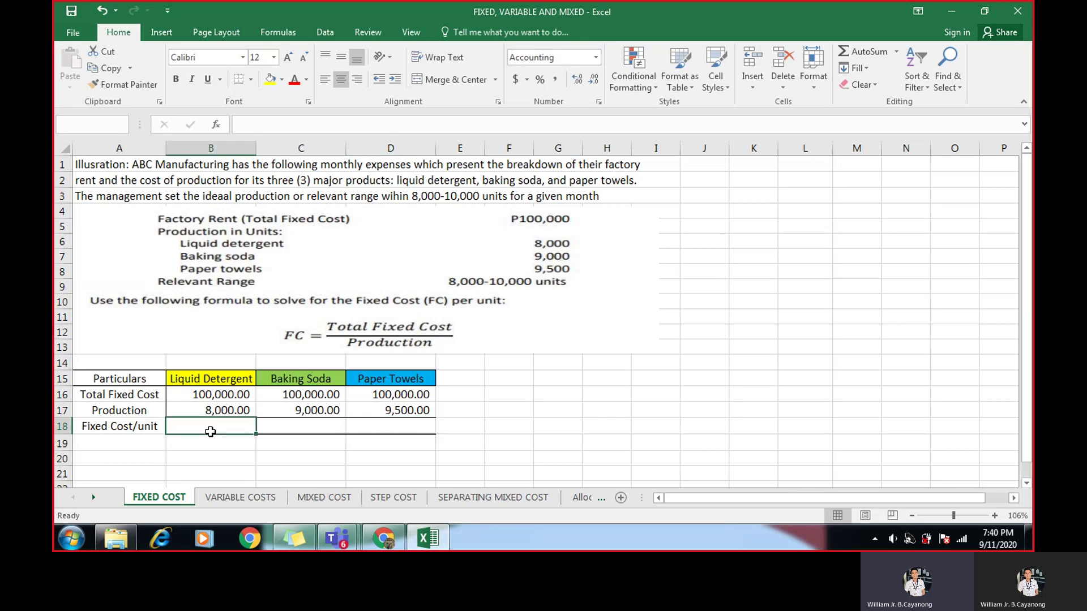
pyautogui.click(331, 440)
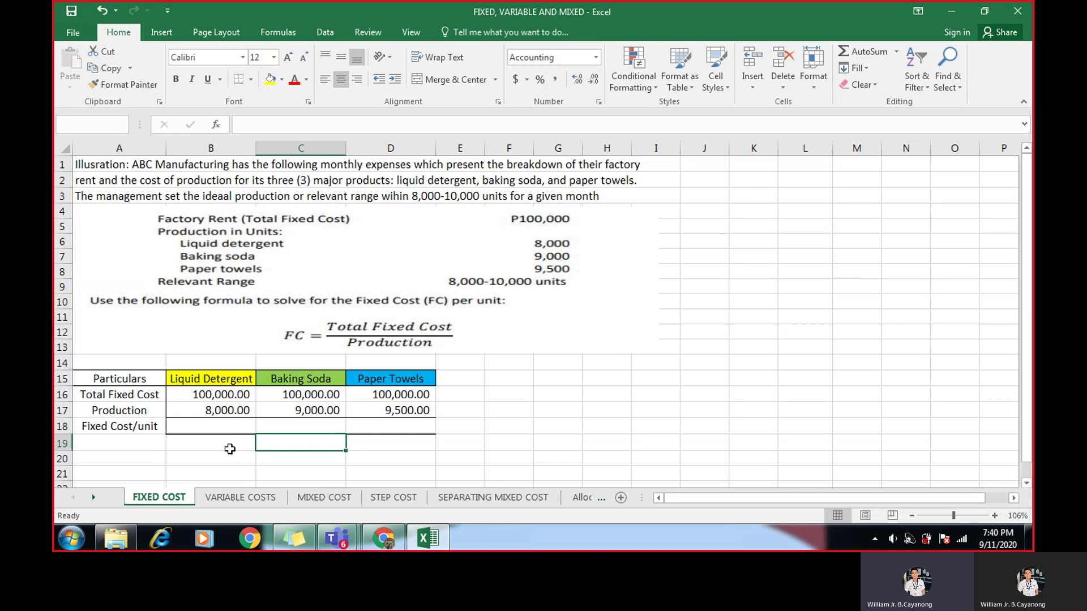
pyautogui.click(206, 426)
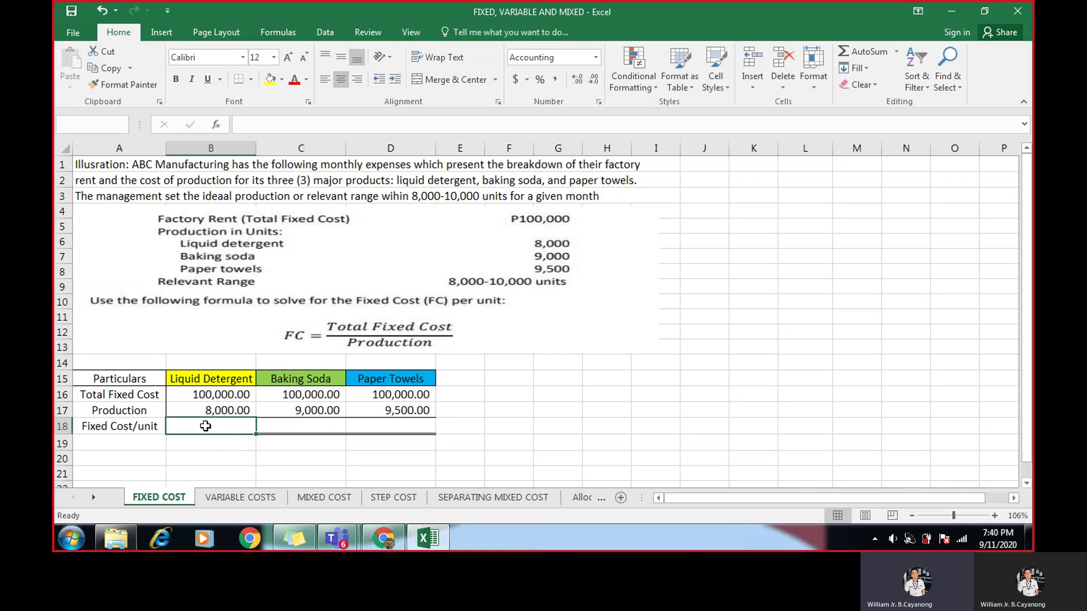
pyautogui.write('=')
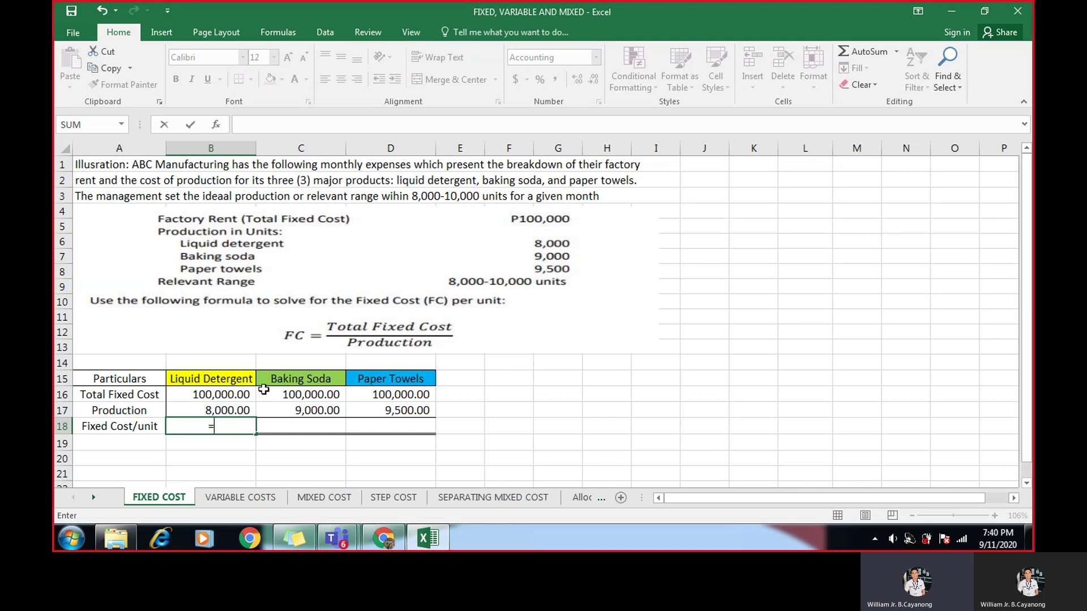
pyautogui.click(196, 395)
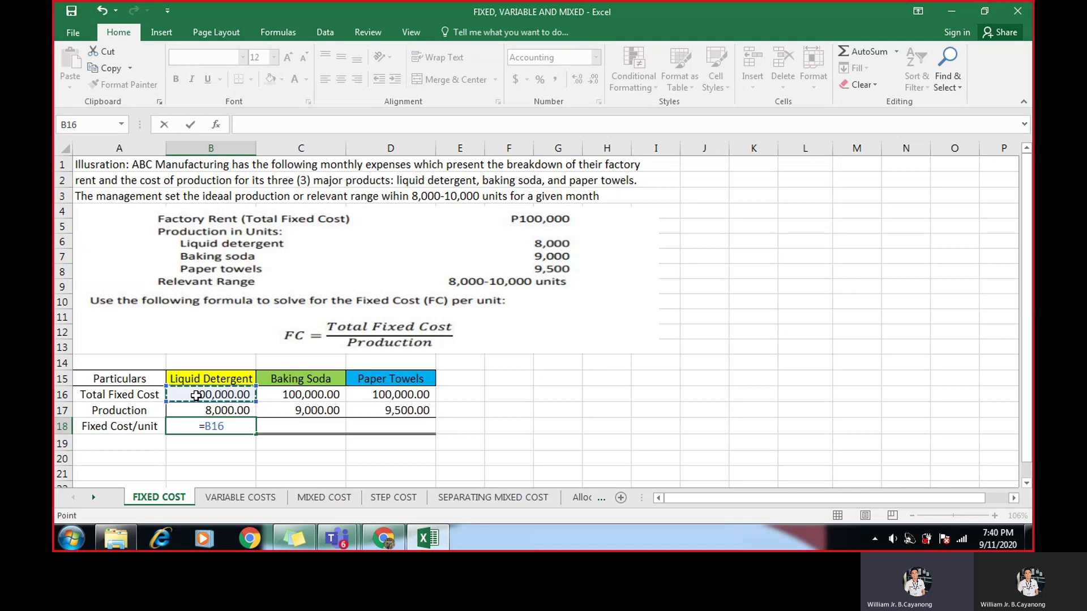
pyautogui.write('/')
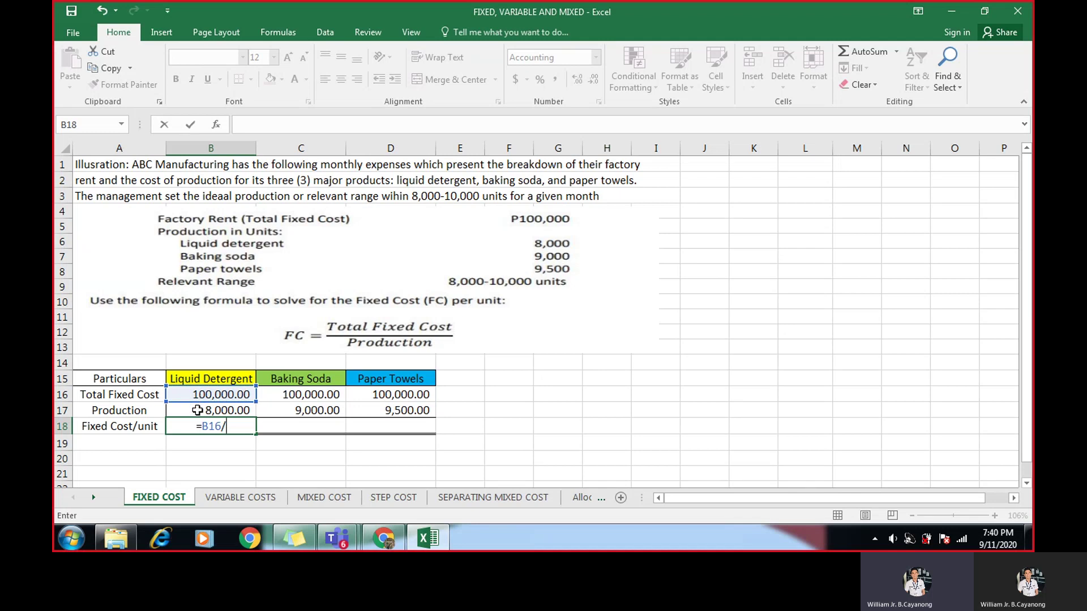
pyautogui.click(196, 409)
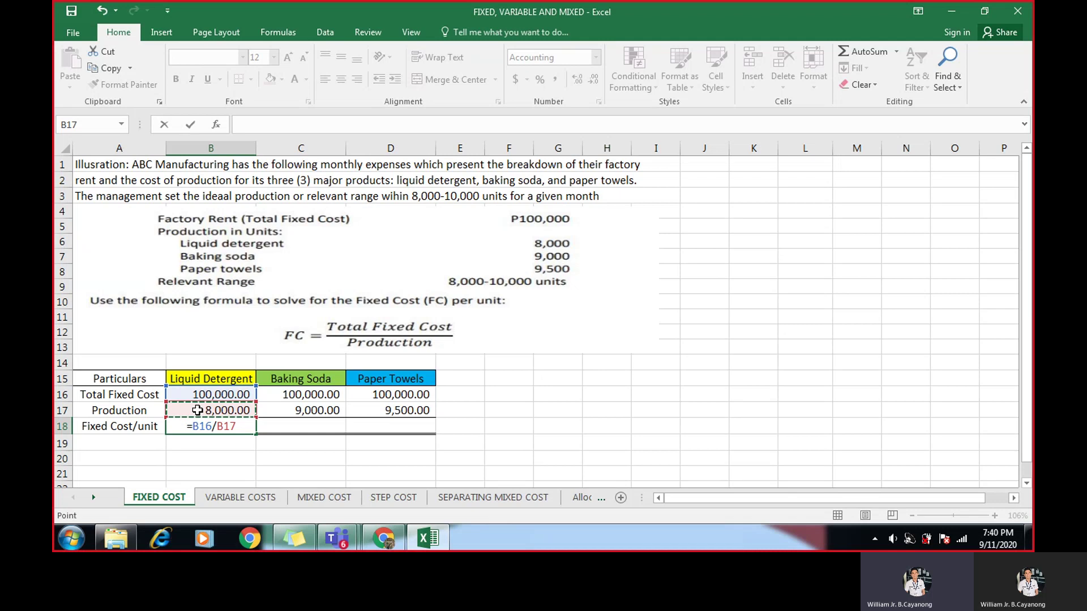
pyautogui.press('Return')
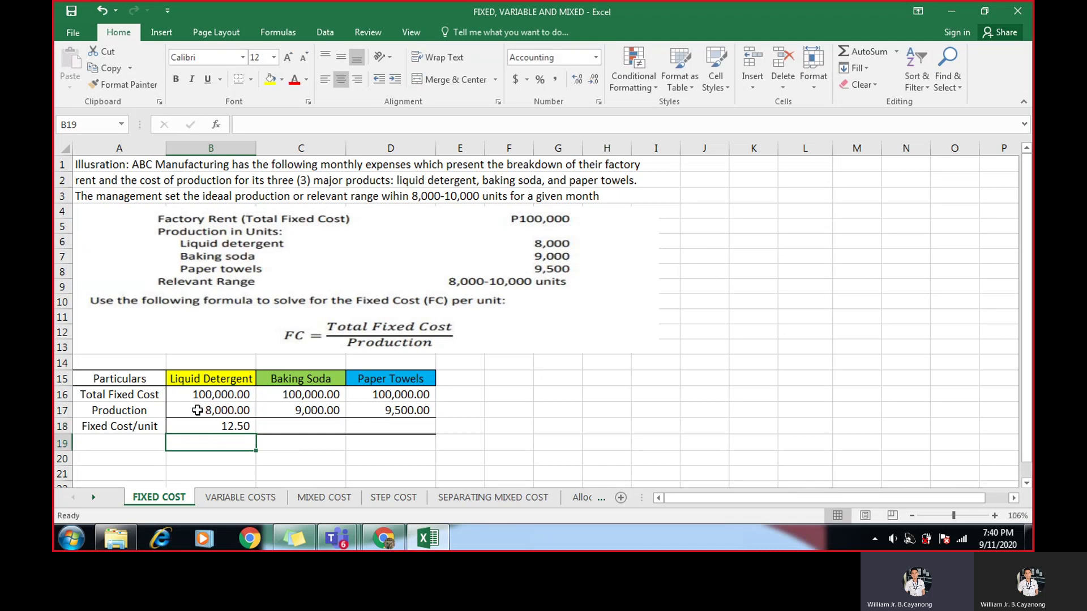
pyautogui.click(223, 428)
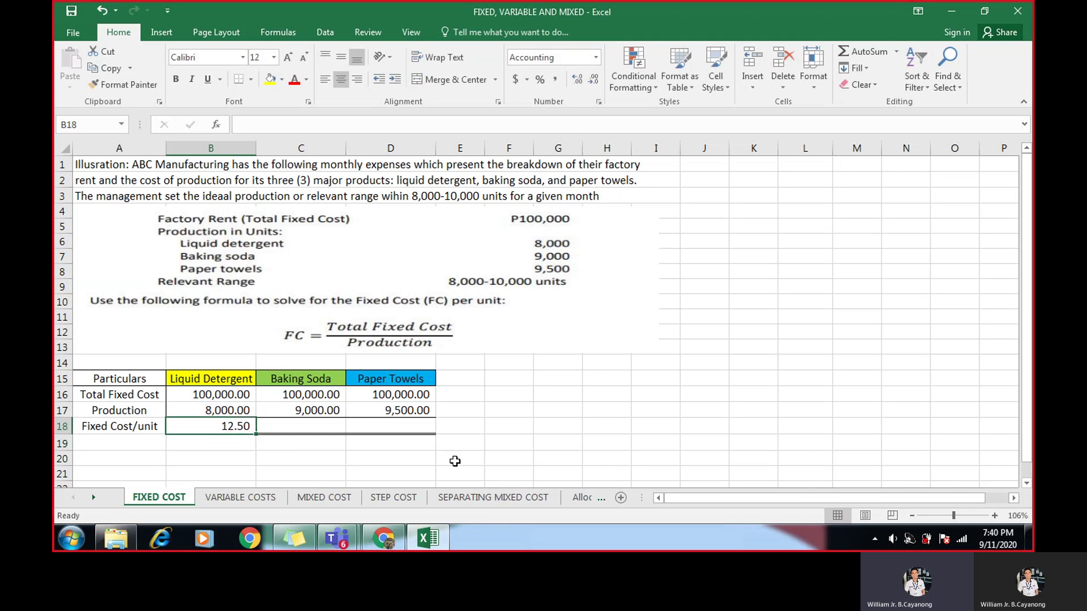
# - Compute Baking Soda's fixed cost per unit in C18 as =C16/C17, giving 11.11
pyautogui.click(323, 428)
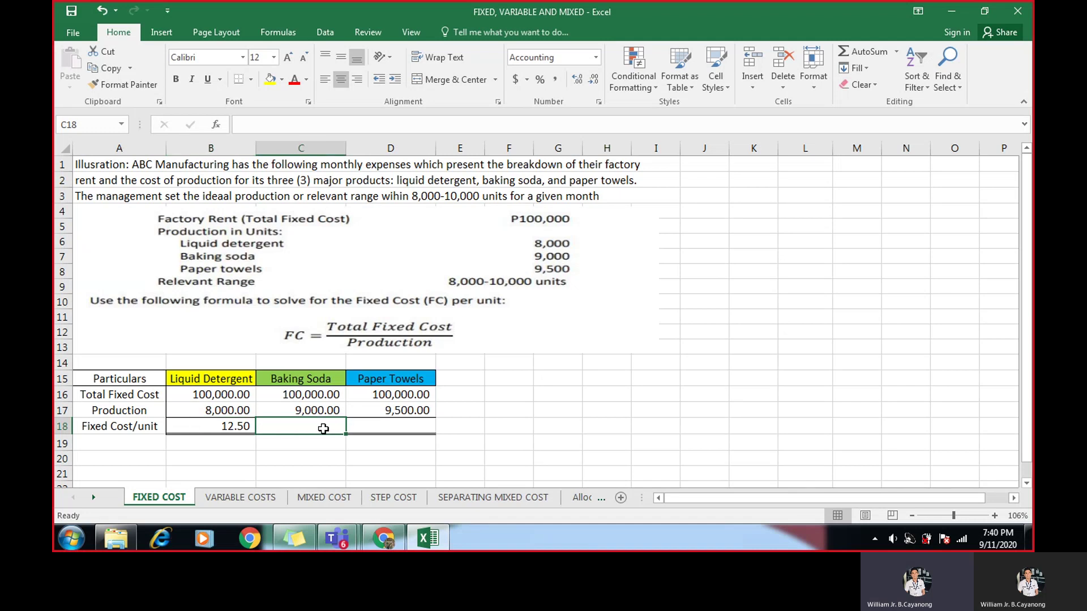
pyautogui.write('=')
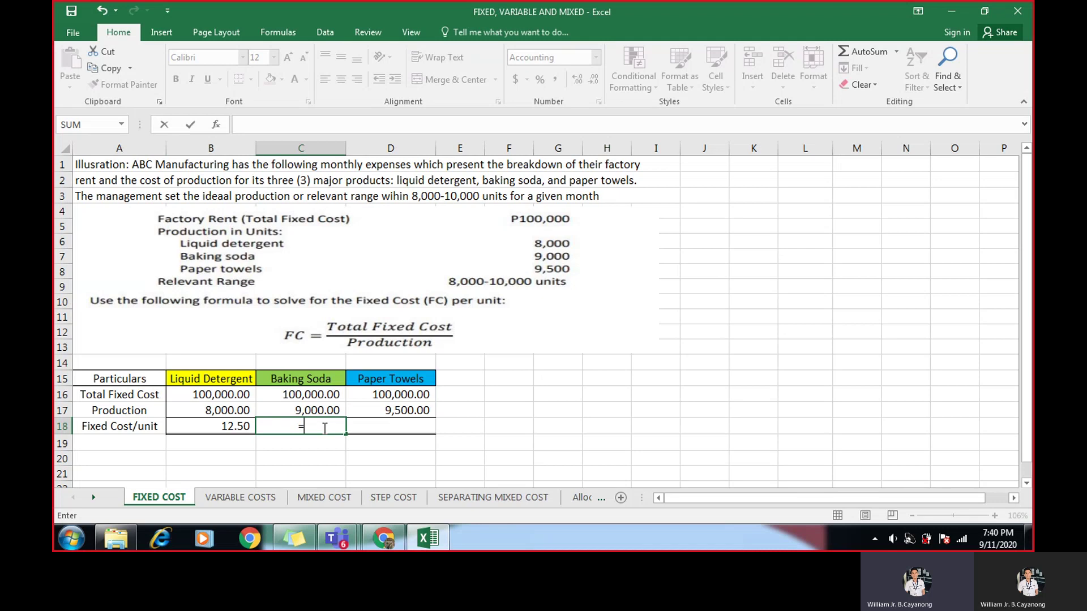
pyautogui.click(318, 393)
pyautogui.write('/')
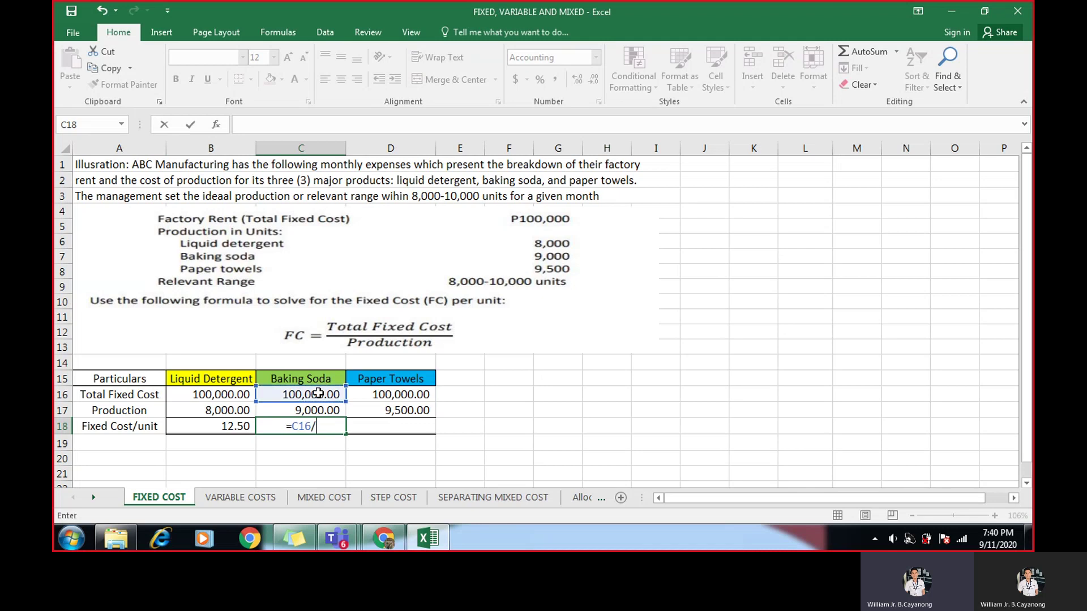
pyautogui.click(314, 407)
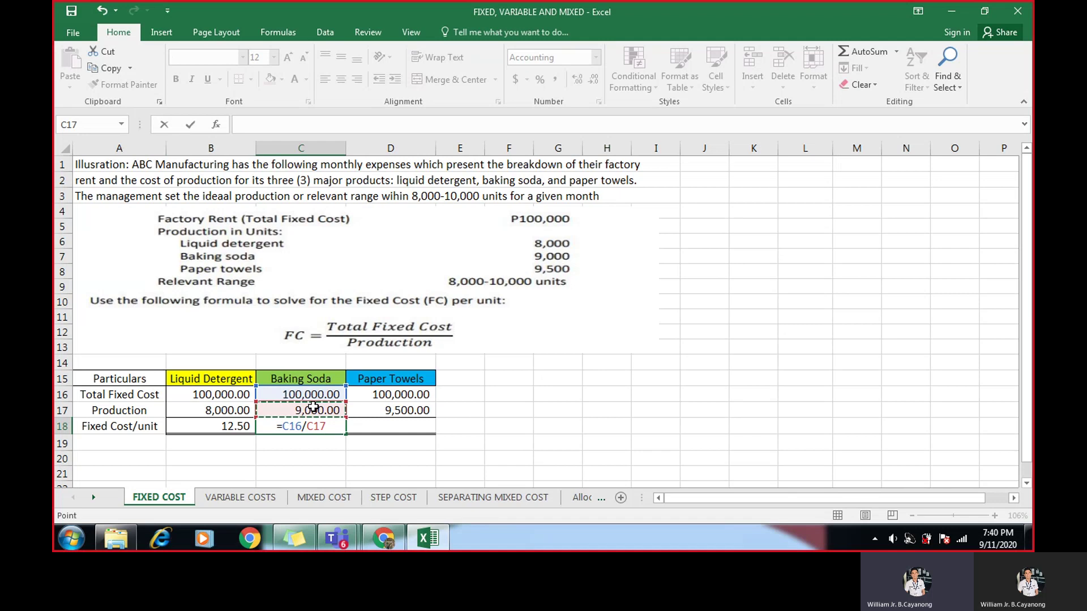
pyautogui.press('Return')
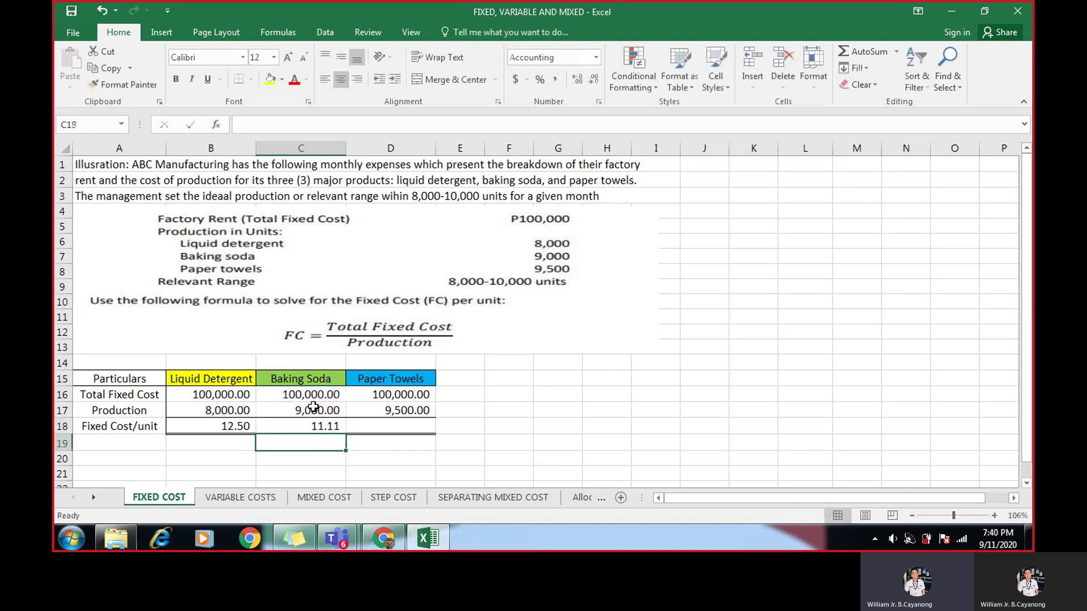
# - Compute Paper Towels' fixed cost per unit in D18 as =D16/D17, giving 10.53
pyautogui.click(396, 425)
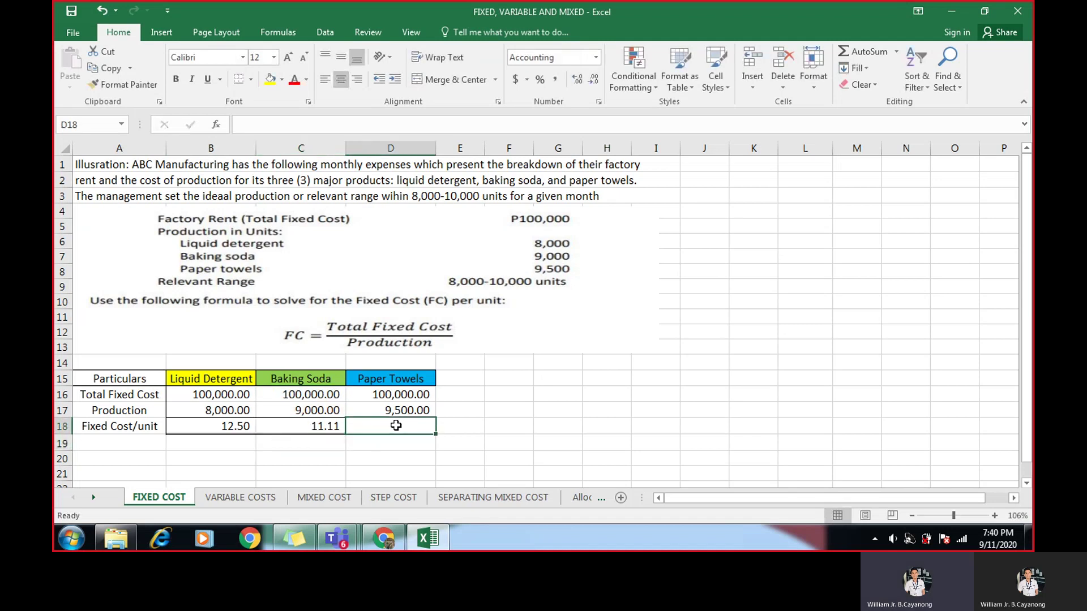
pyautogui.write('=')
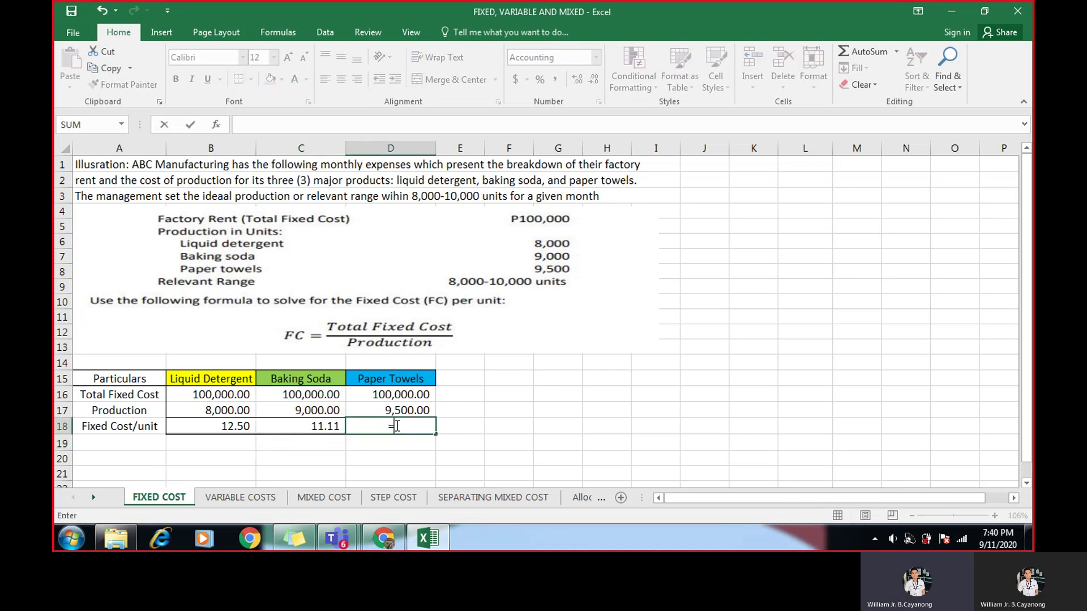
pyautogui.click(388, 396)
pyautogui.write('/')
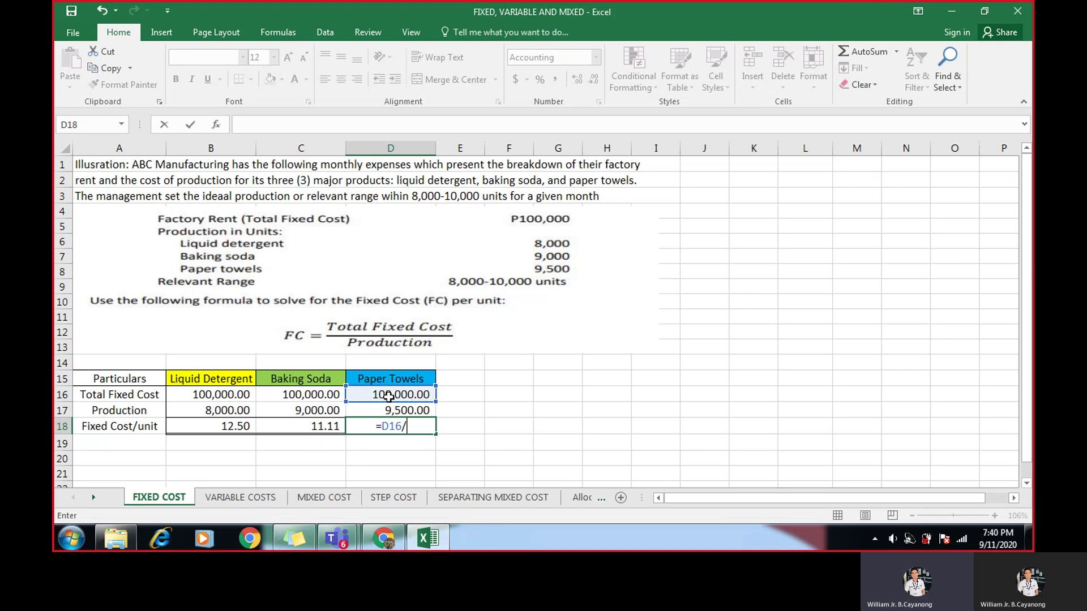
pyautogui.click(392, 410)
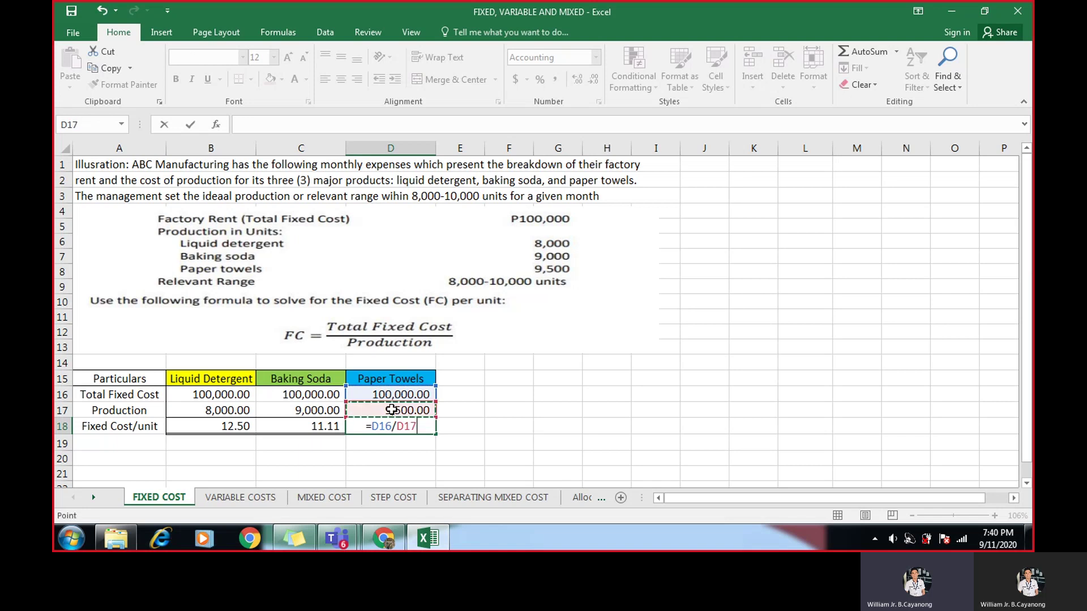
pyautogui.press('Return')
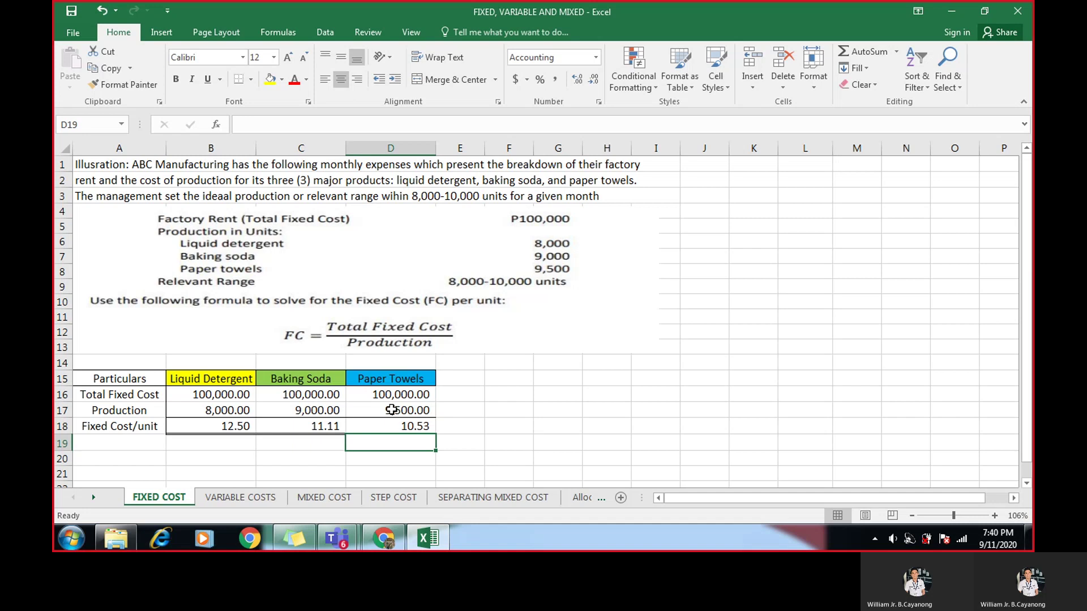
# - Format the Fixed Cost/unit cells B18:D18 bold with a yellow fill
pyautogui.press('Return')
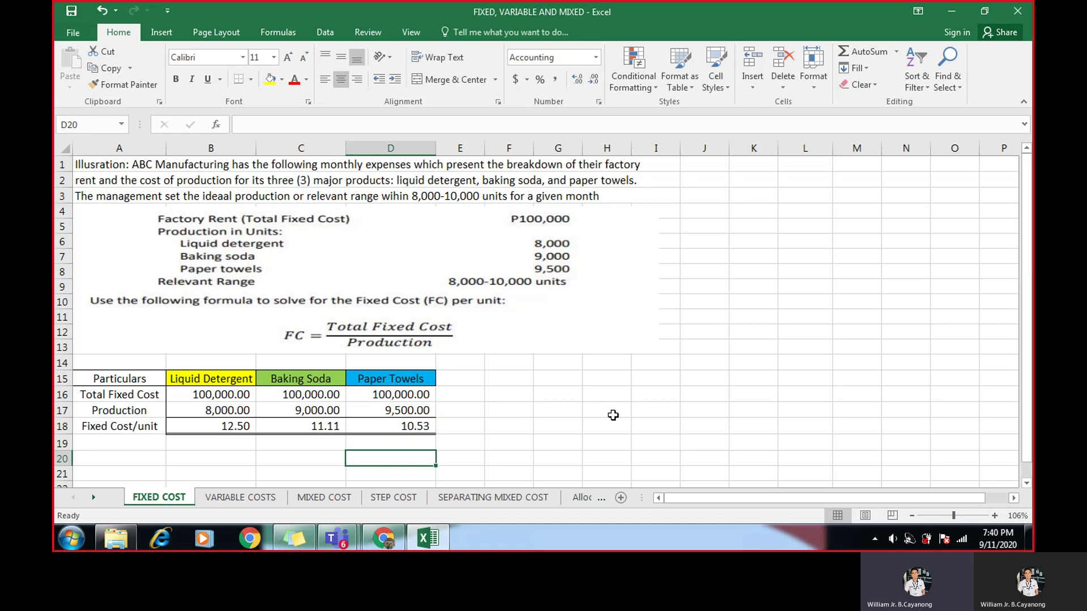
pyautogui.click(249, 428)
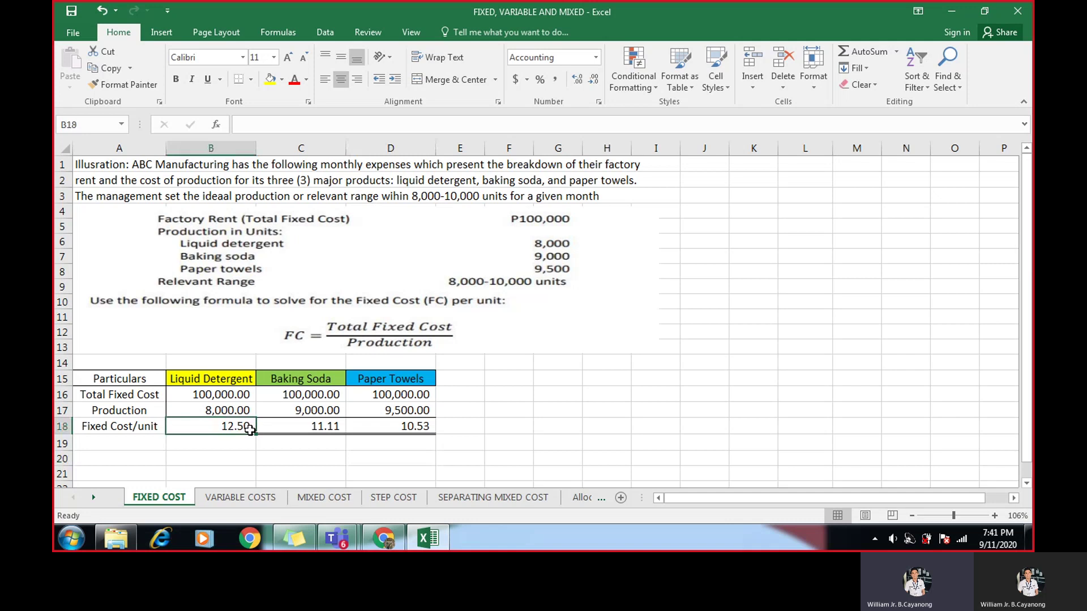
pyautogui.moveTo(249, 428); pyautogui.dragTo(422, 429)
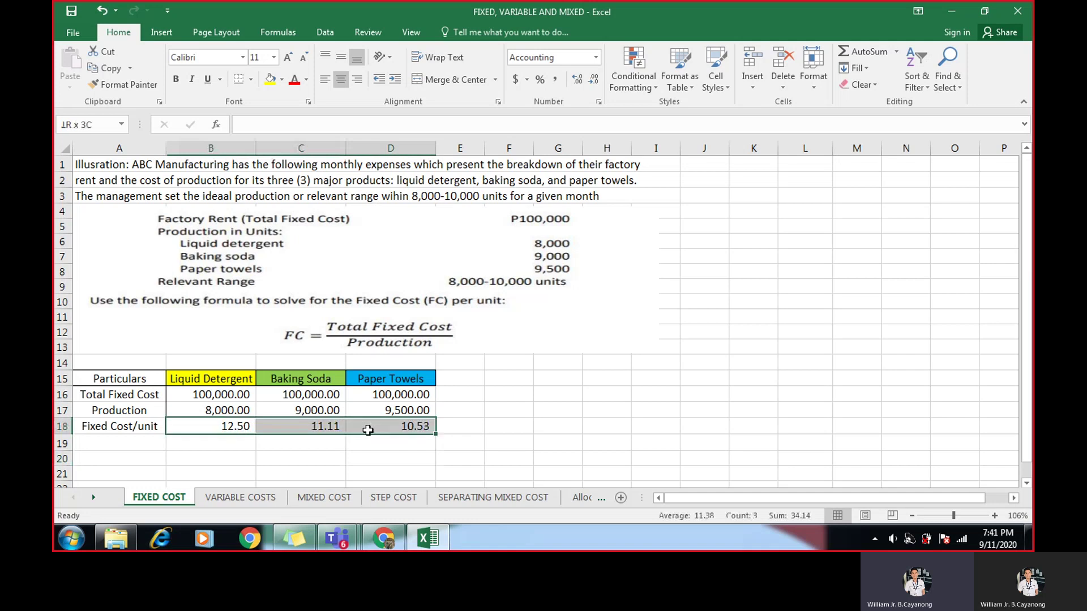
pyautogui.click(176, 79)
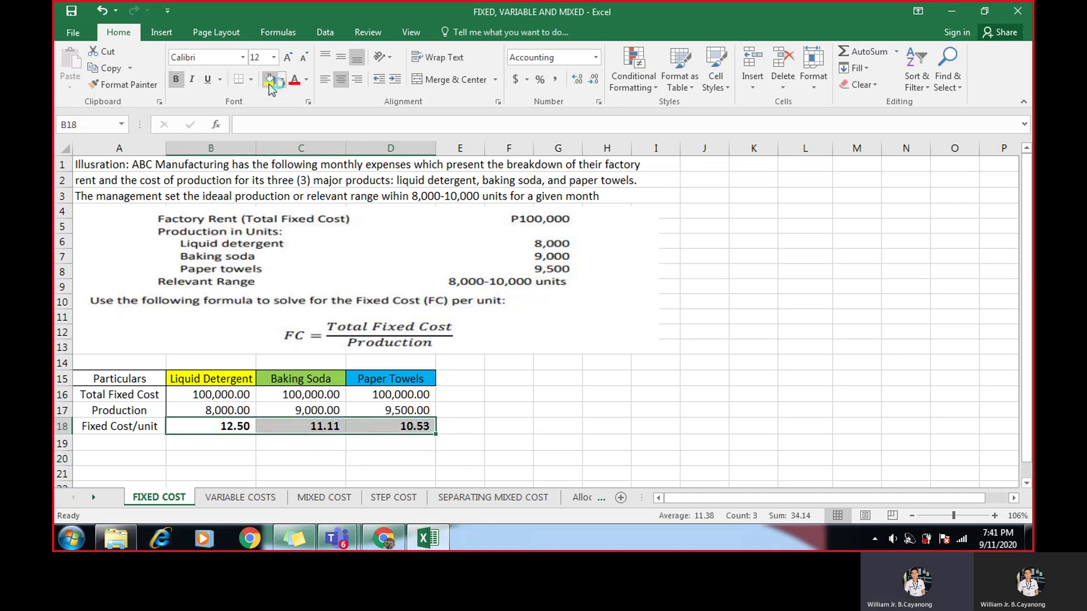
pyautogui.click(270, 79)
pyautogui.click(591, 446)
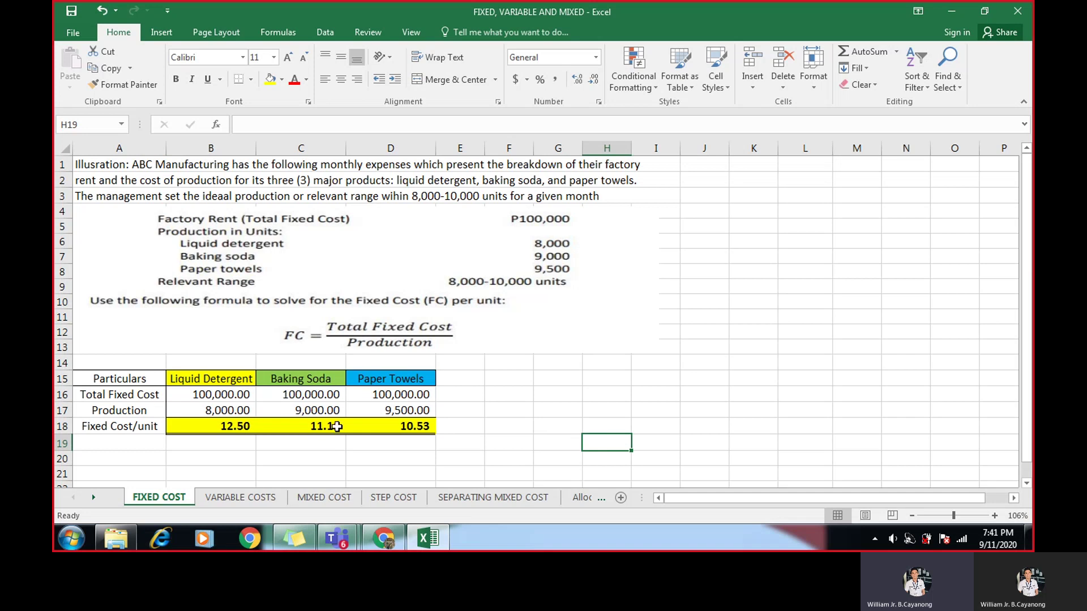
pyautogui.click(289, 429)
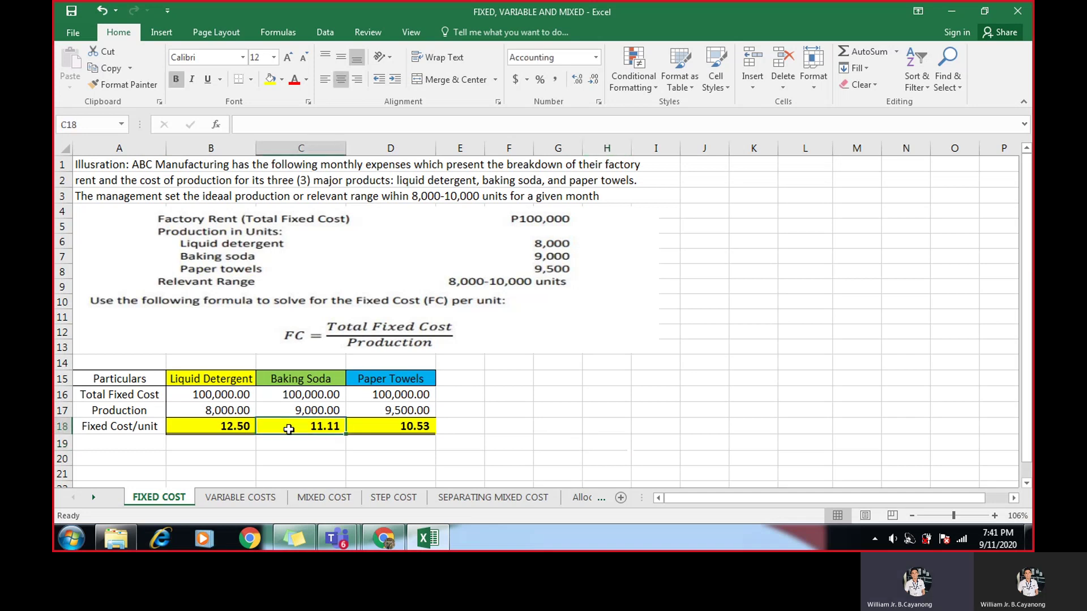
# - Switch to the VARIABLE COSTS sheet and review its perfume Particulars table
pyautogui.click(245, 499)
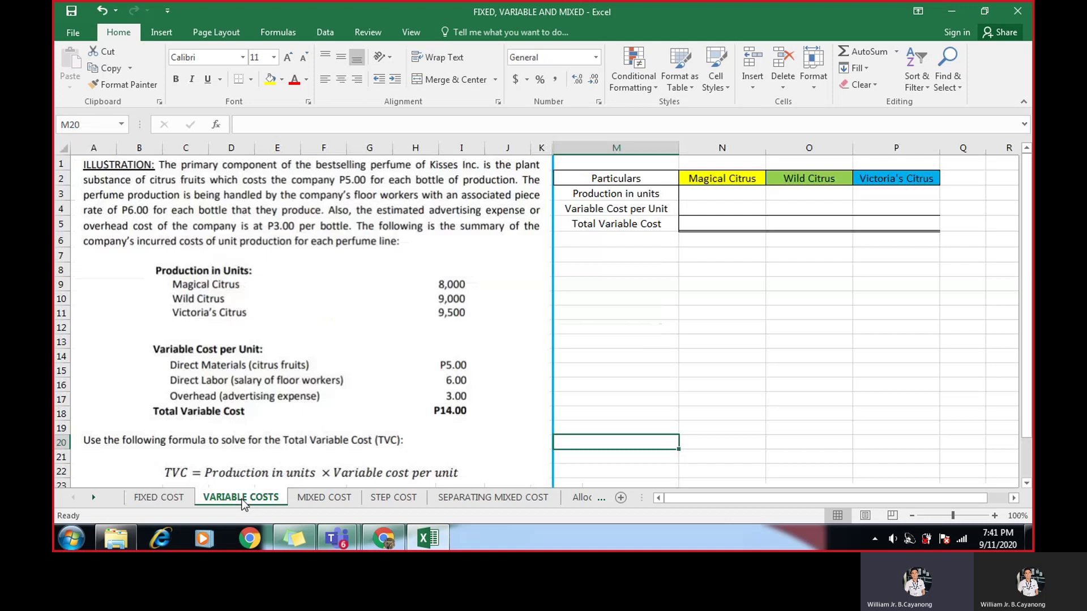
pyautogui.click(720, 312)
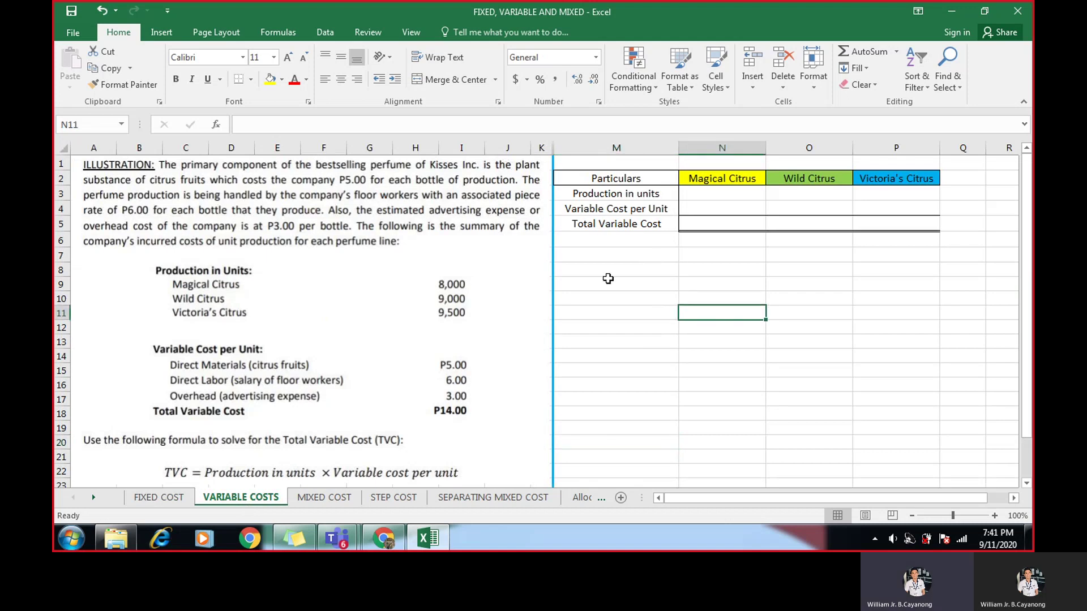
pyautogui.click(607, 278)
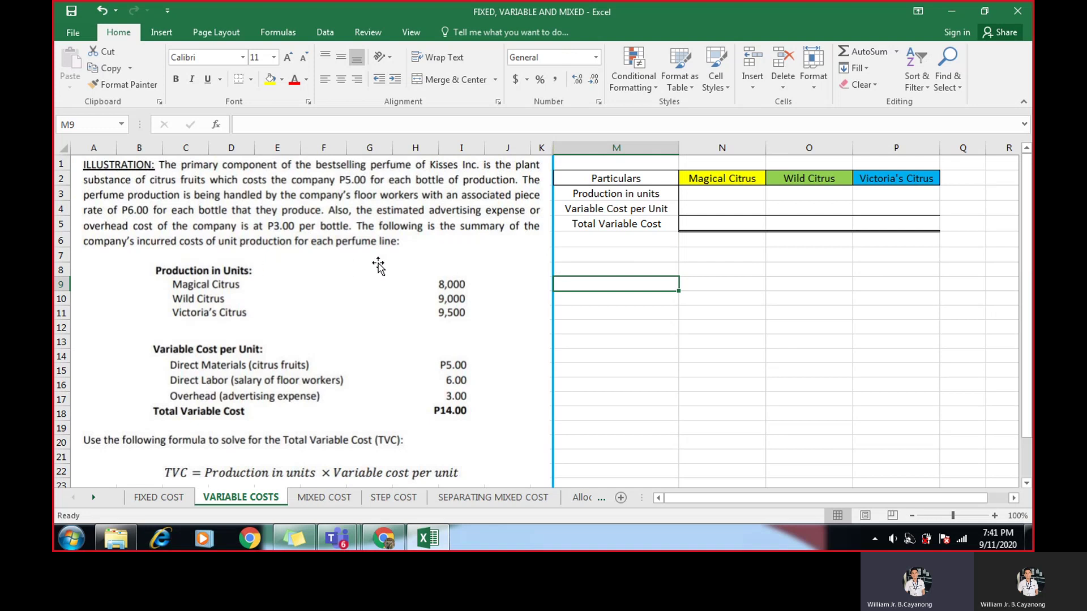
pyautogui.click(682, 332)
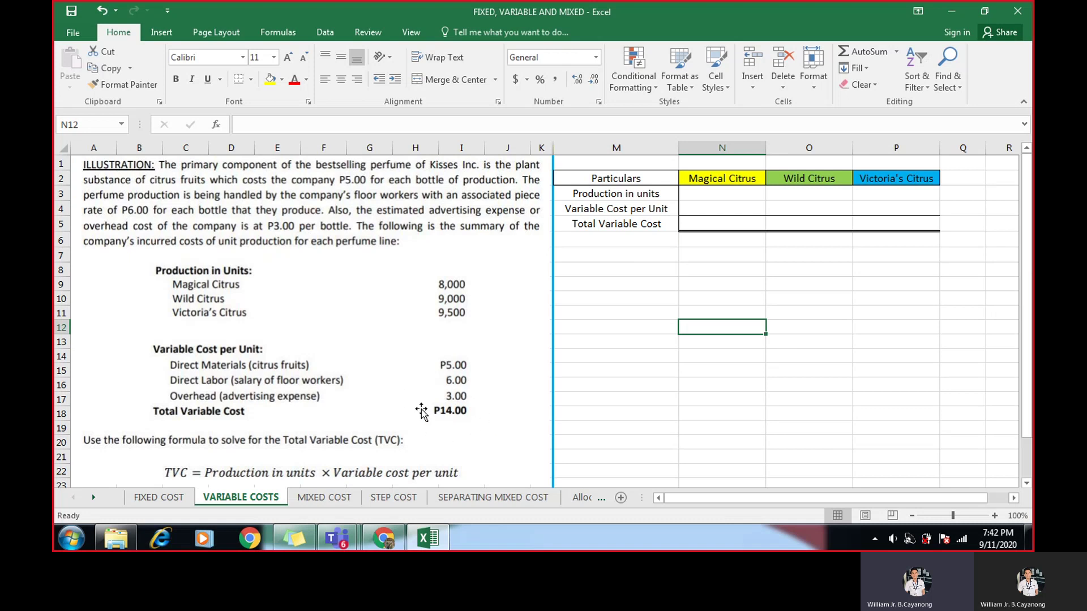
pyautogui.click(712, 371)
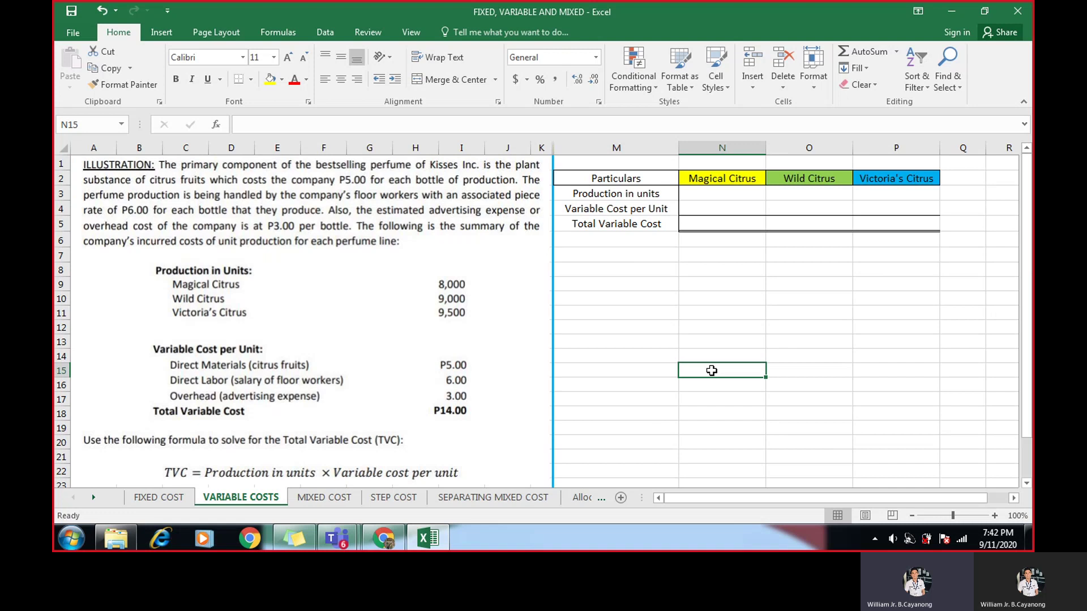
pyautogui.press('Down')
pyautogui.press('Down')
pyautogui.press('Down')
pyautogui.press('Down')
pyautogui.press('Down')
pyautogui.press('Down')
pyautogui.press('Down')
pyautogui.press('Down')
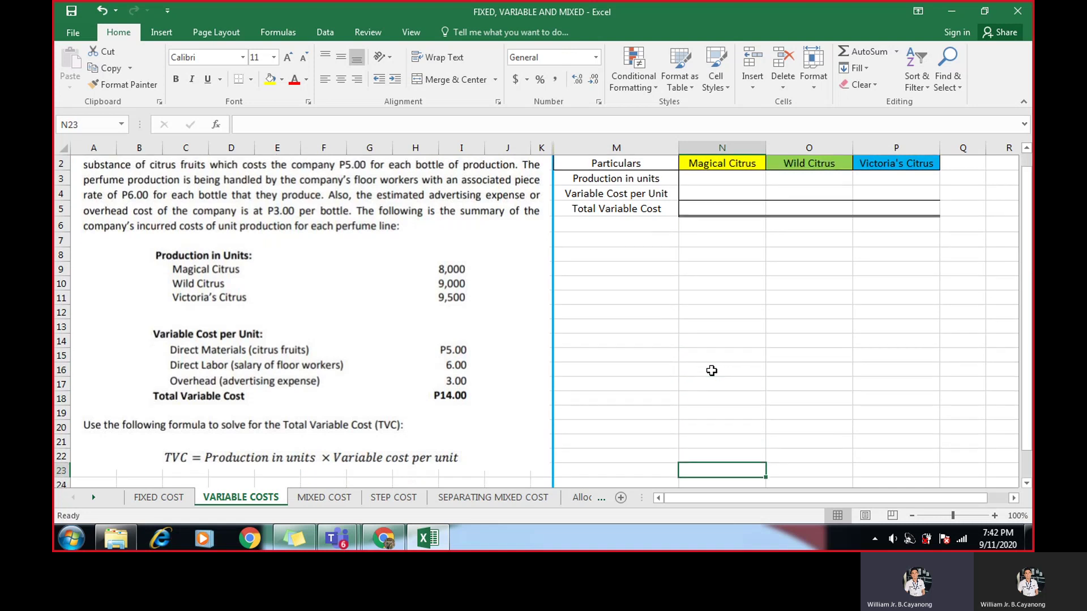
pyautogui.press('Down')
pyautogui.press('Down')
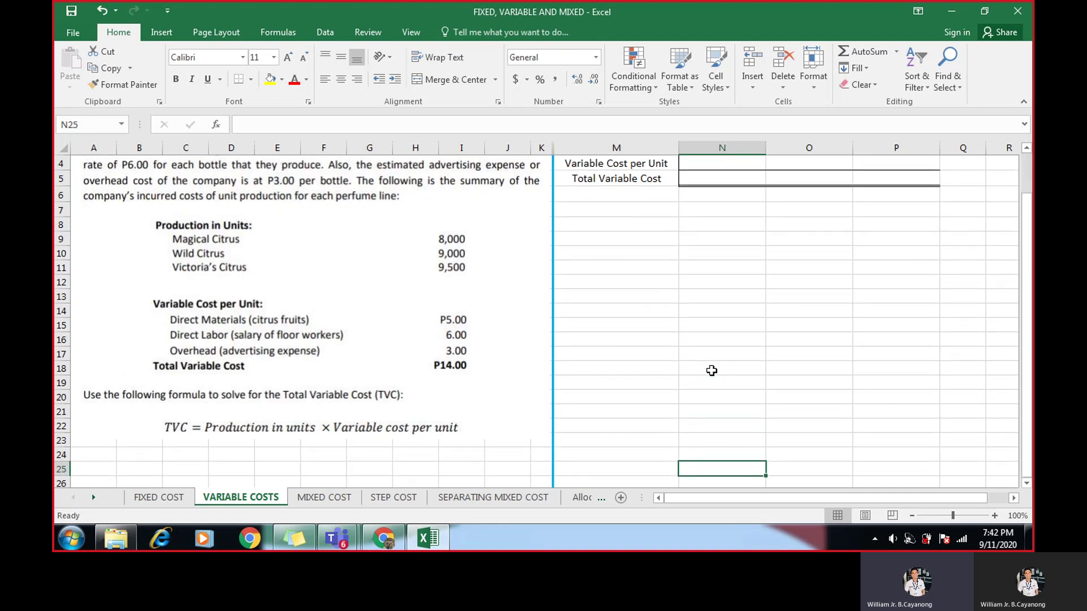
pyautogui.press('Up')
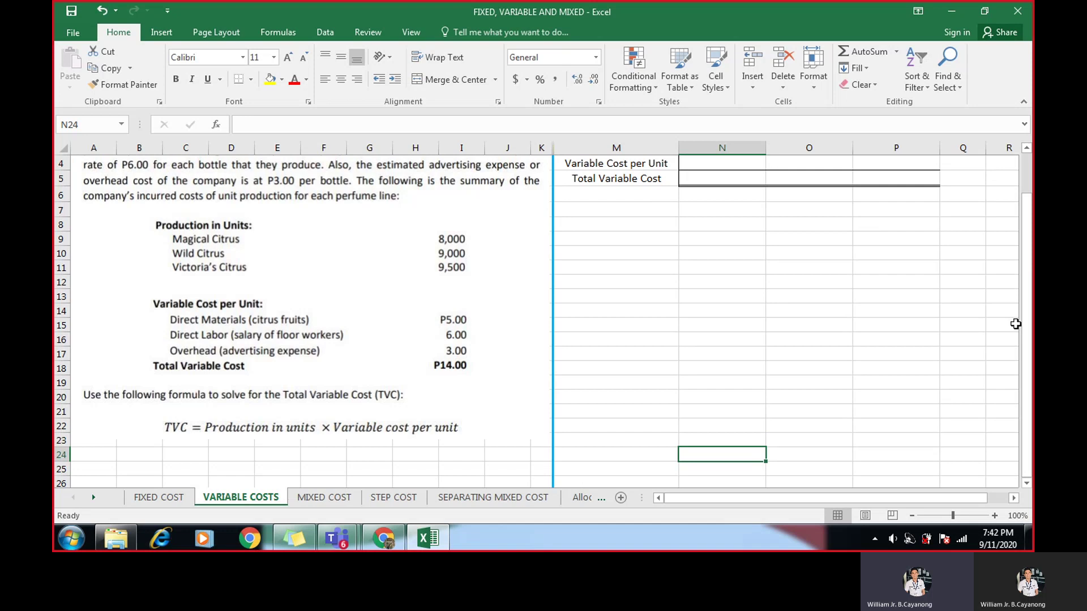
pyautogui.moveTo(1033, 339); pyautogui.dragTo(1029, 210)
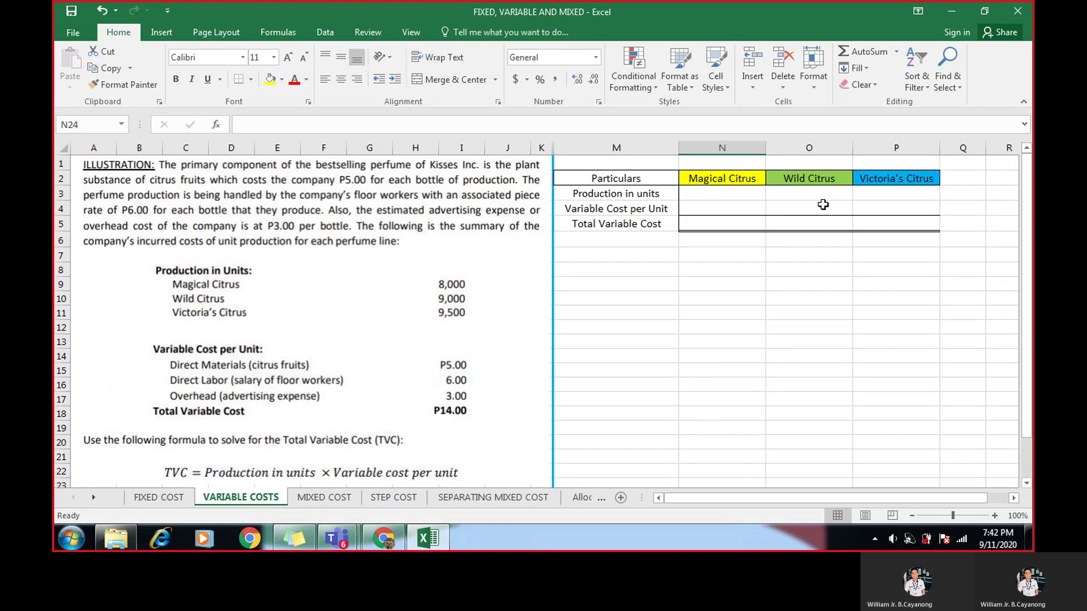
# - Enter production of 8,000, 9,000 and 9,500 units for Magical, Wild and Victoria's Citrus
pyautogui.click(749, 194)
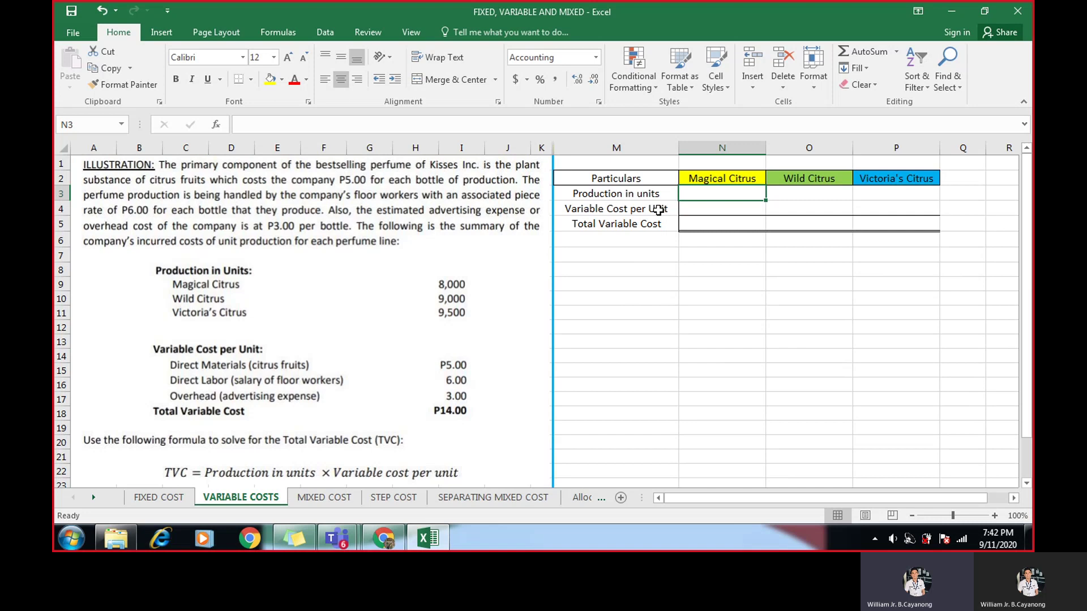
pyautogui.write('8000')
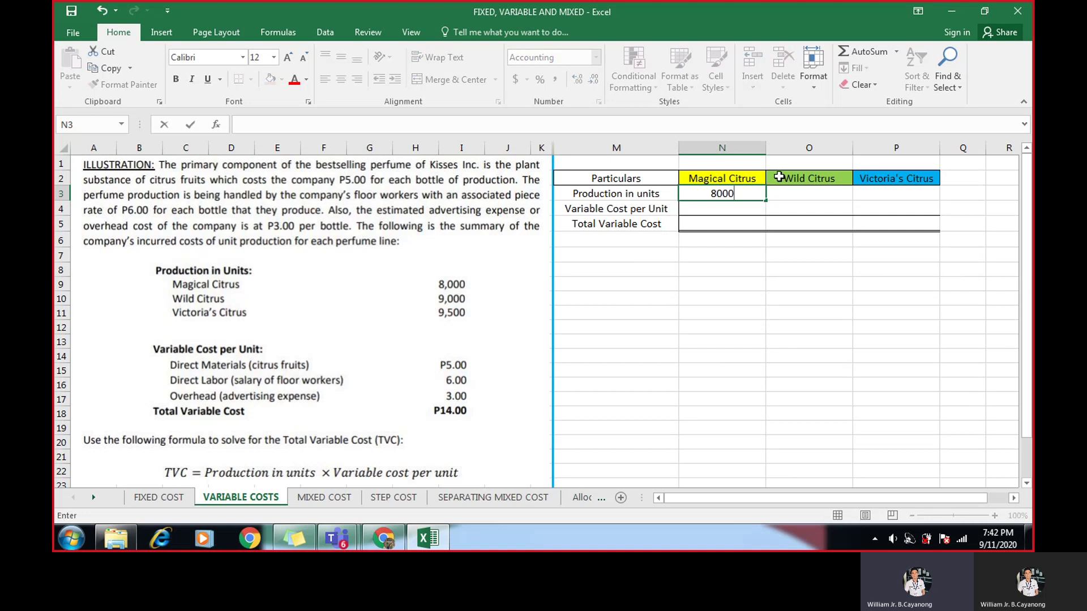
pyautogui.press('Tab')
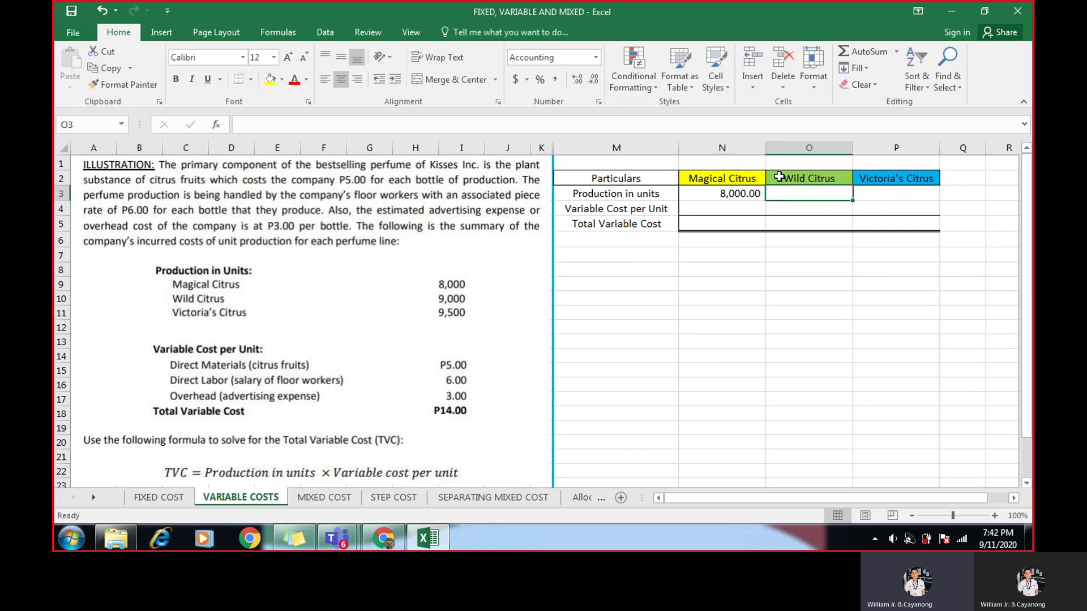
pyautogui.write('9000')
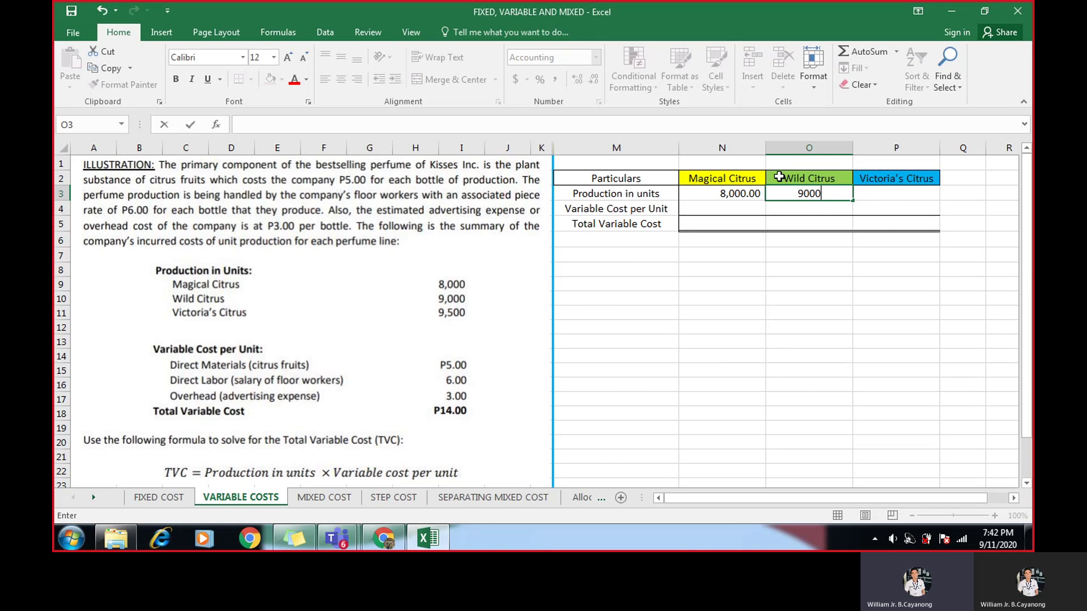
pyautogui.press('Tab')
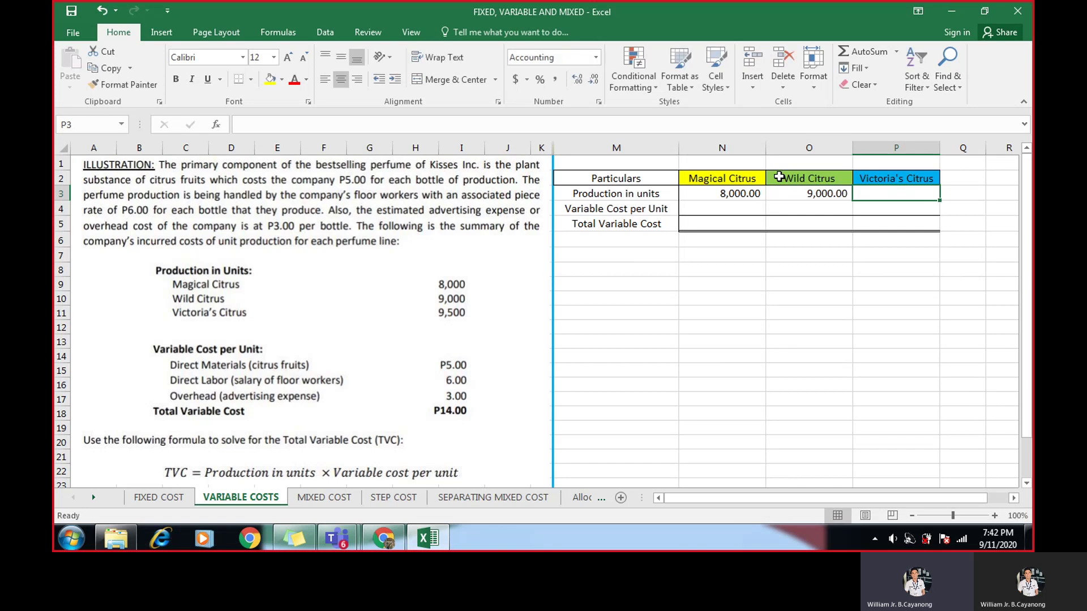
pyautogui.write('9500')
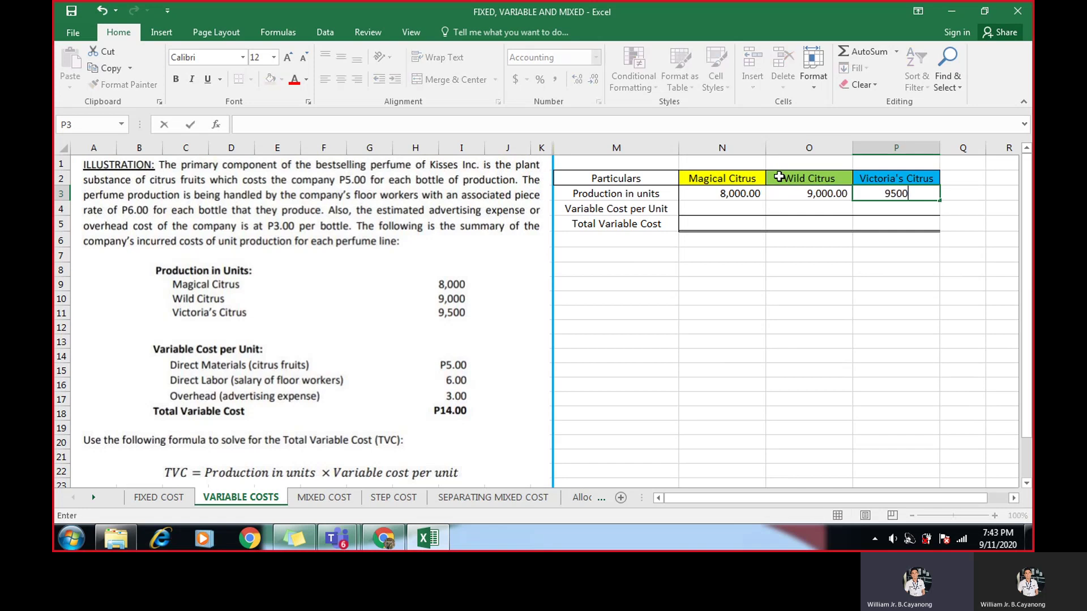
pyautogui.press('Return')
# - Enter a variable cost per unit of 14 for all three perfumes
pyautogui.press('Left')
pyautogui.press('Left')
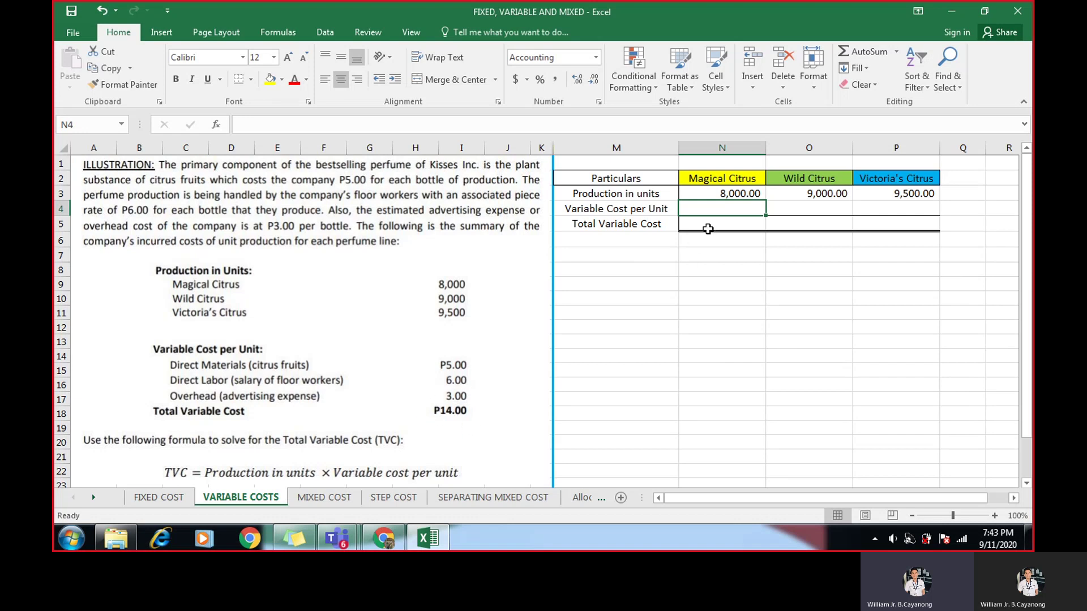
pyautogui.write('14')
pyautogui.press('Tab')
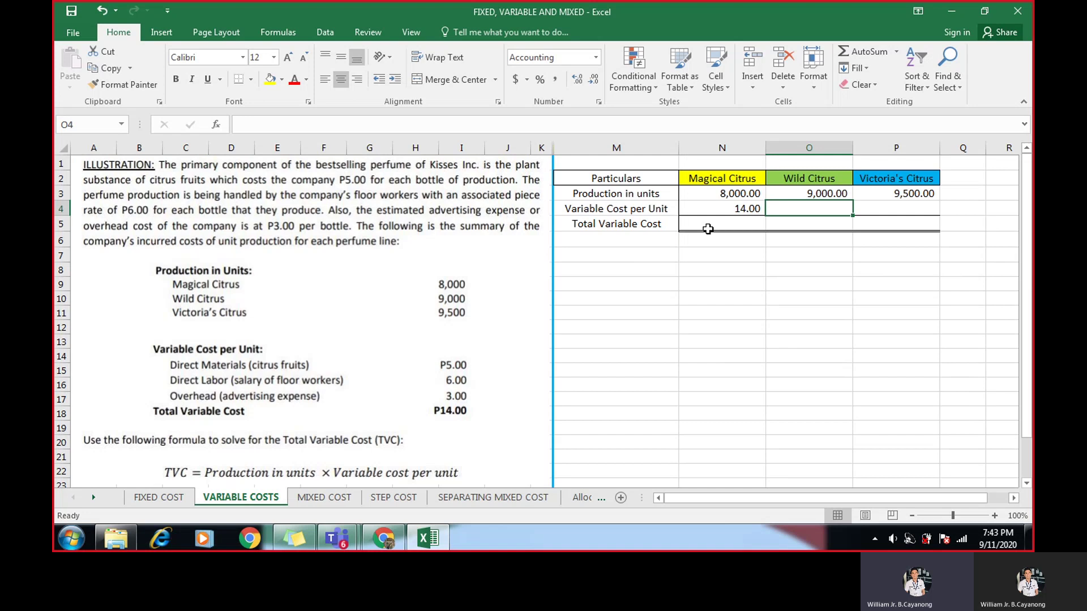
pyautogui.write('14')
pyautogui.press('Tab')
pyautogui.write('14')
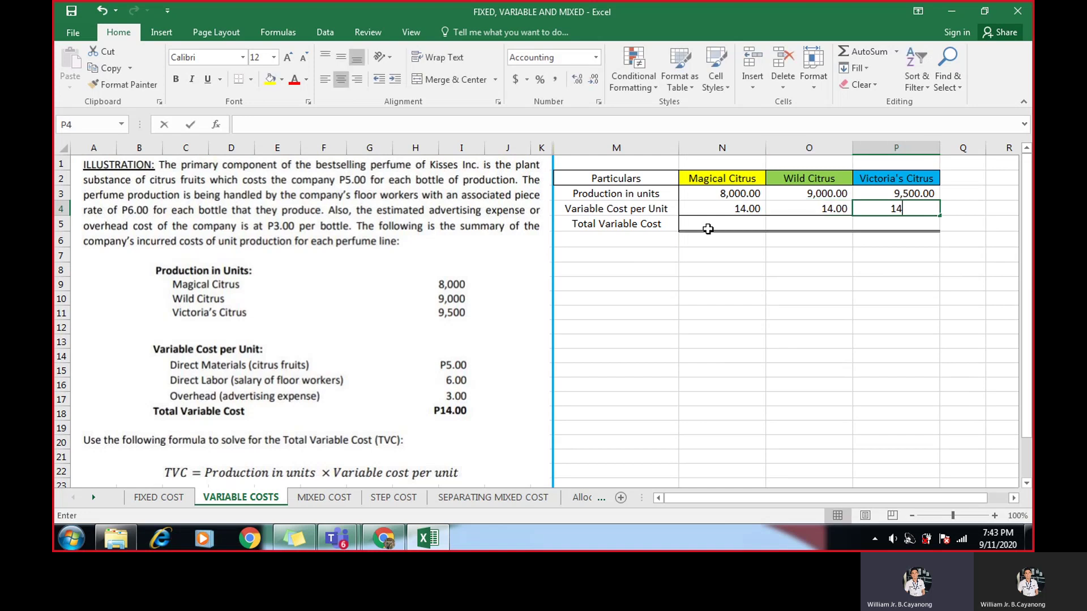
pyautogui.press('Tab')
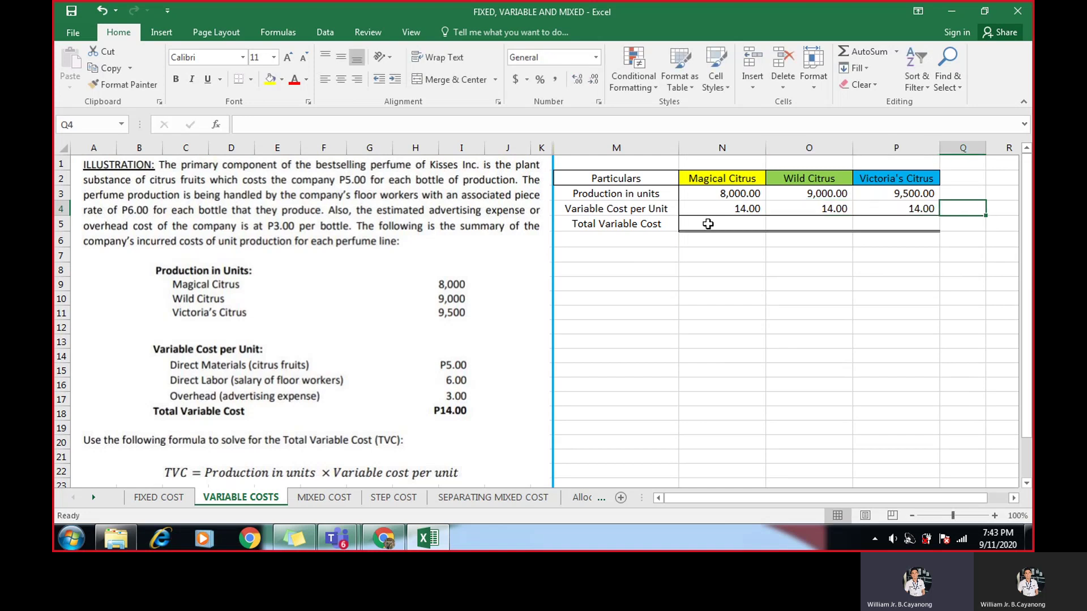
# - Calculate Magical Citrus total variable cost as units times cost per unit, giving 112,000.00
pyautogui.click(707, 224)
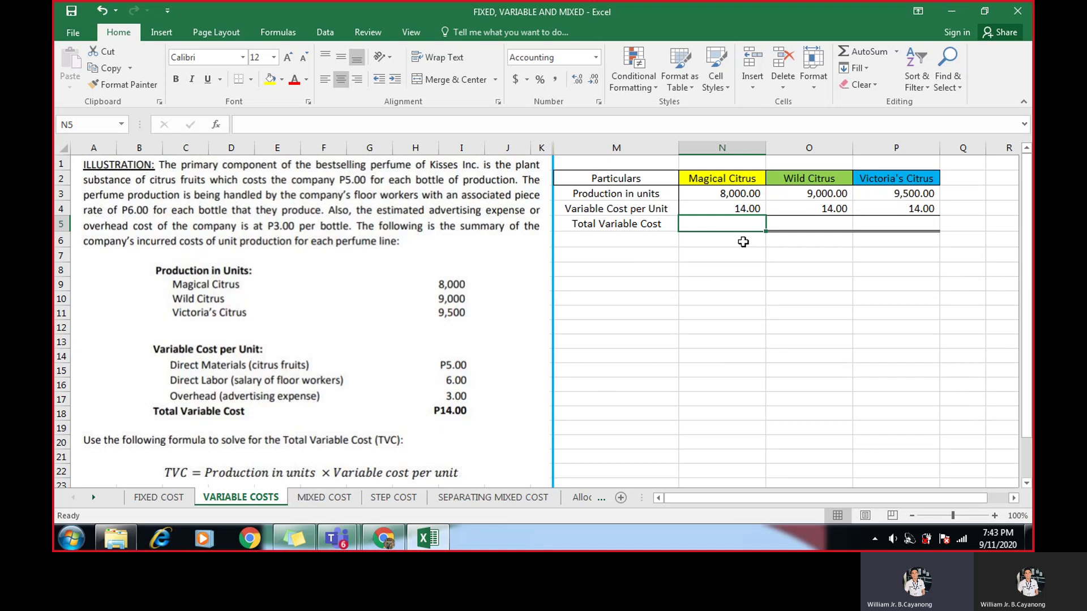
pyautogui.click(734, 281)
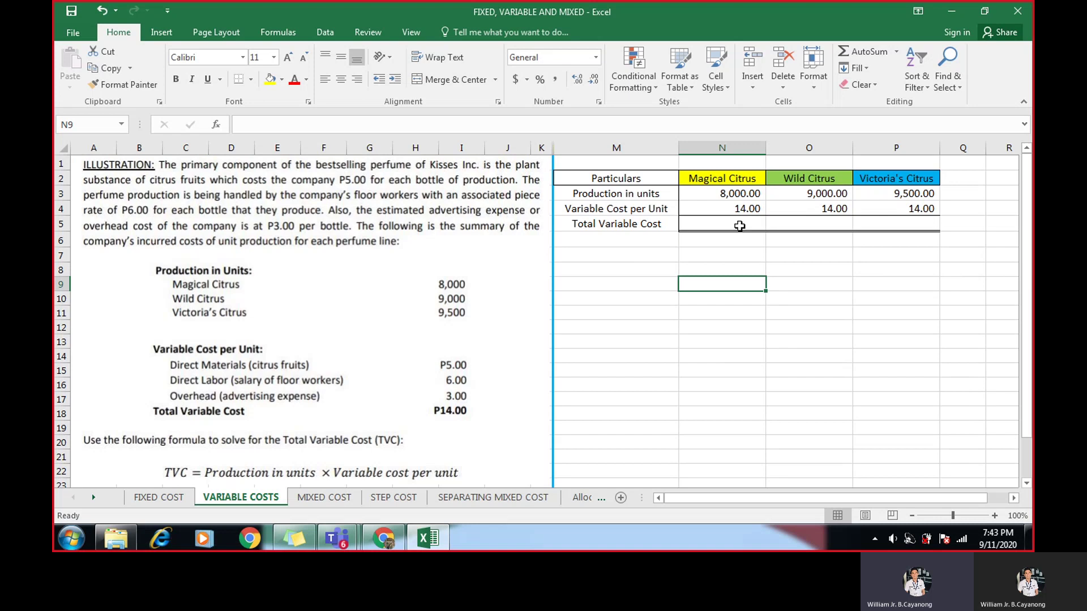
pyautogui.click(739, 226)
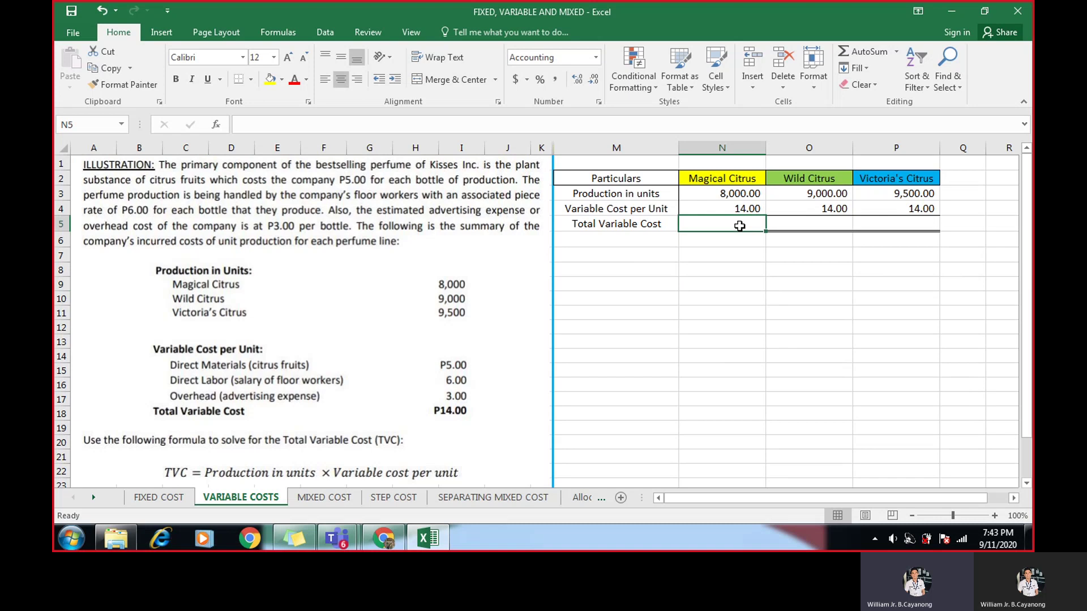
pyautogui.write('=')
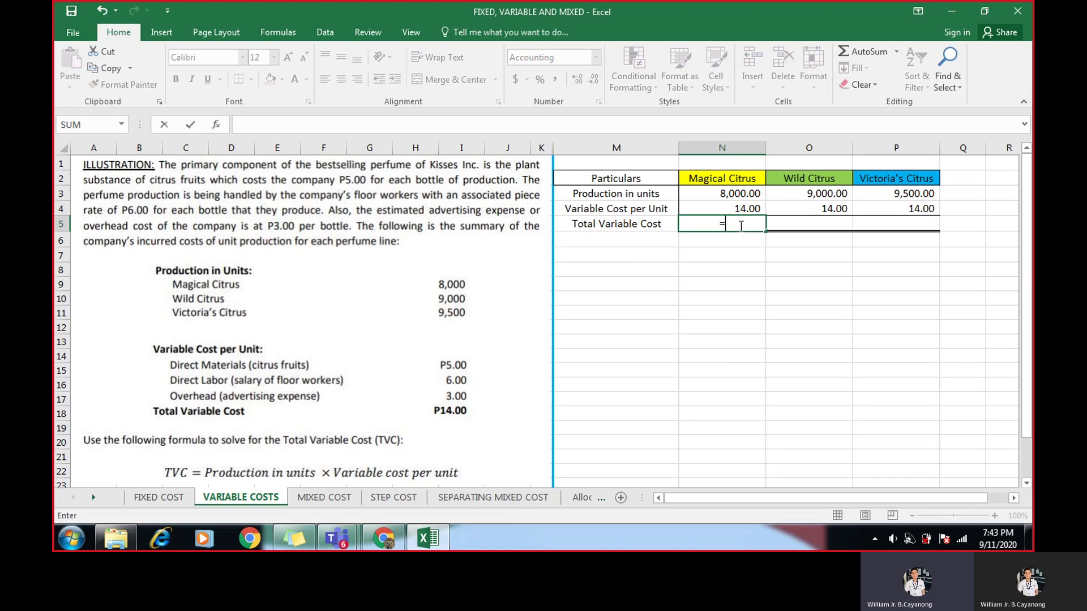
pyautogui.click(712, 195)
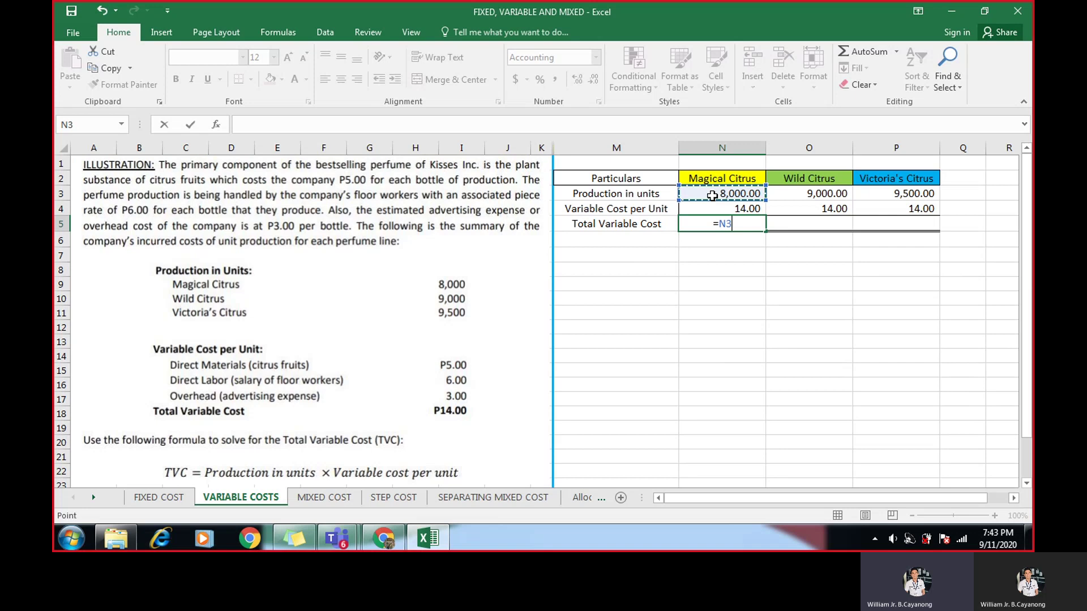
pyautogui.write('*')
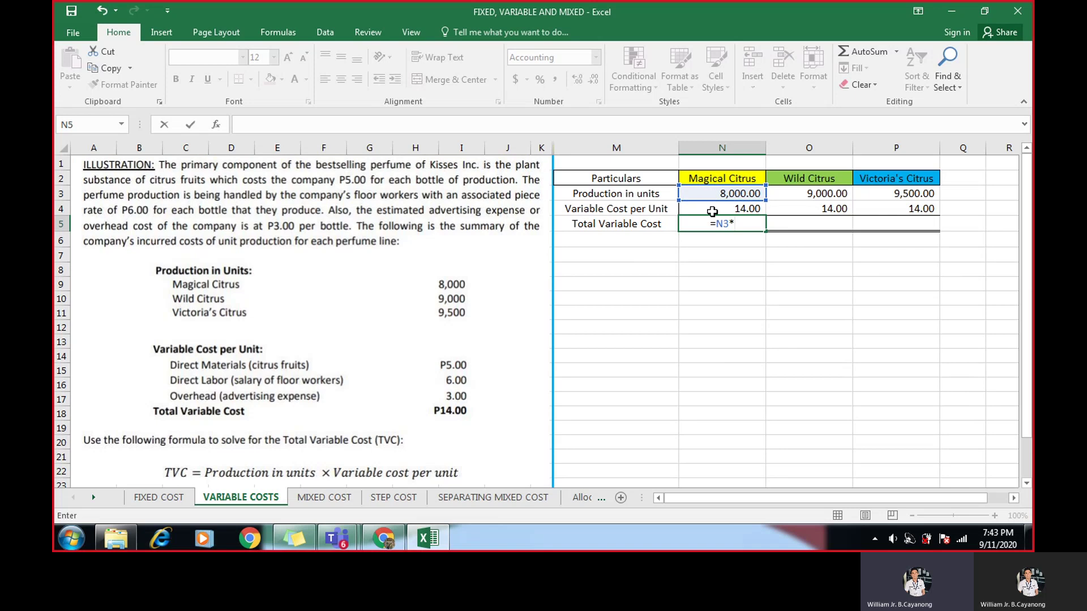
pyautogui.click(707, 206)
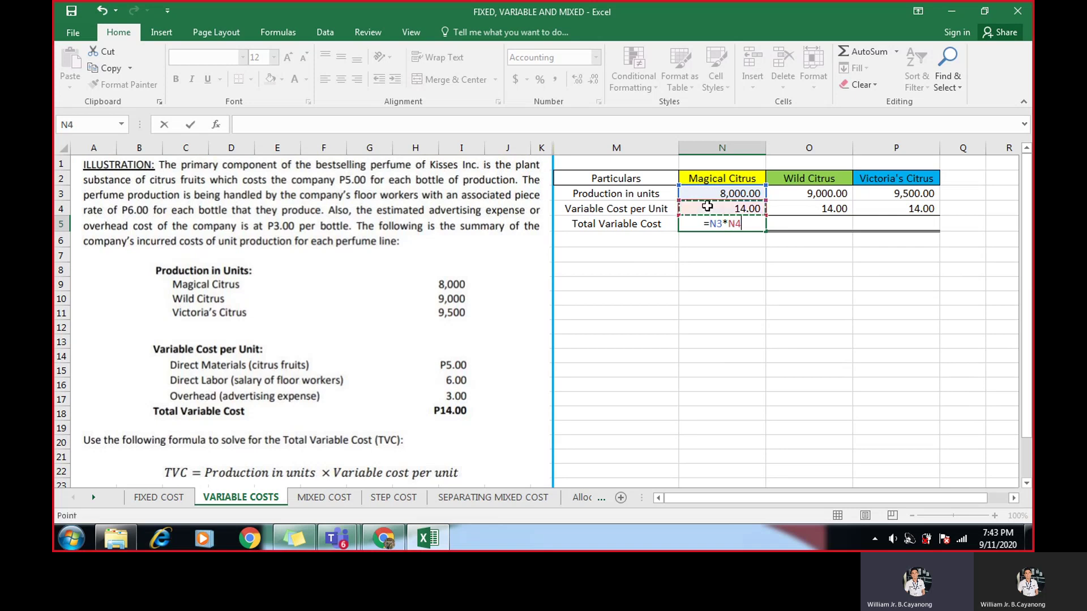
pyautogui.press('Return')
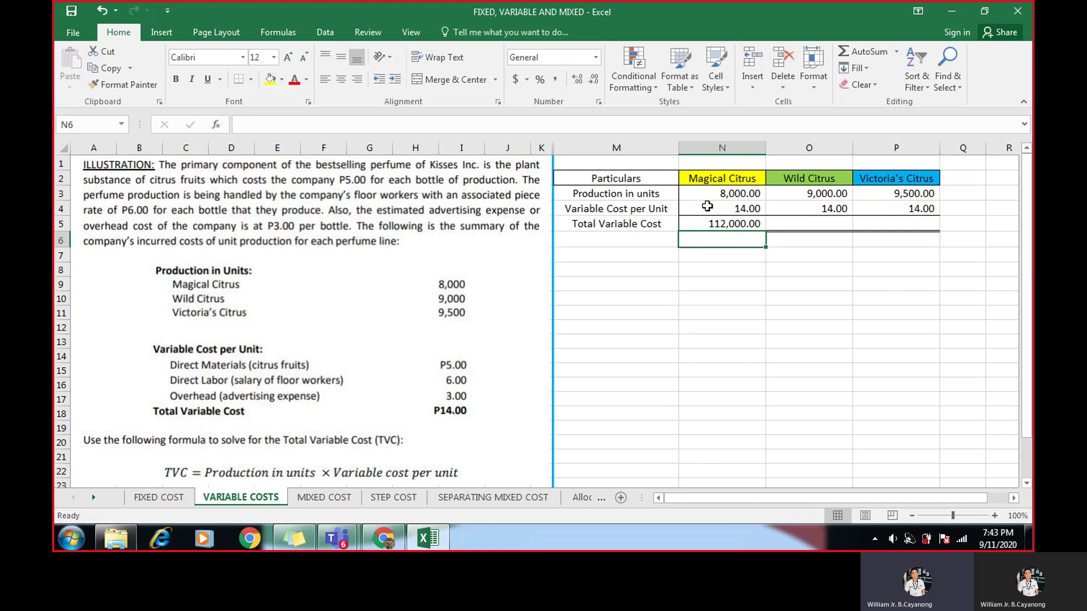
# - Calculate Wild Citrus total variable cost as units times cost per unit, giving 126,000.00
pyautogui.click(754, 309)
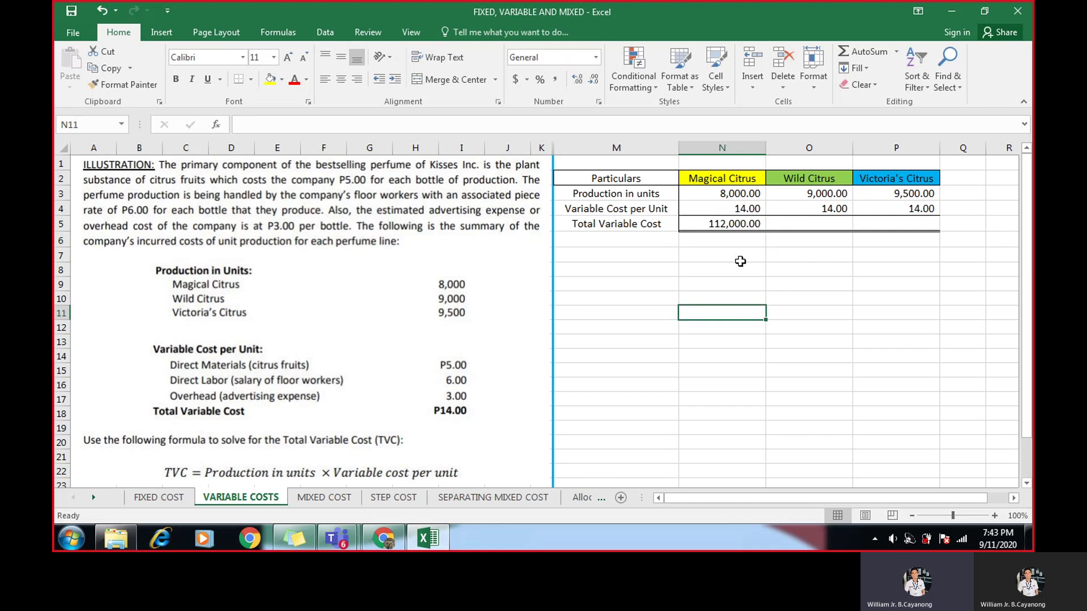
pyautogui.click(776, 223)
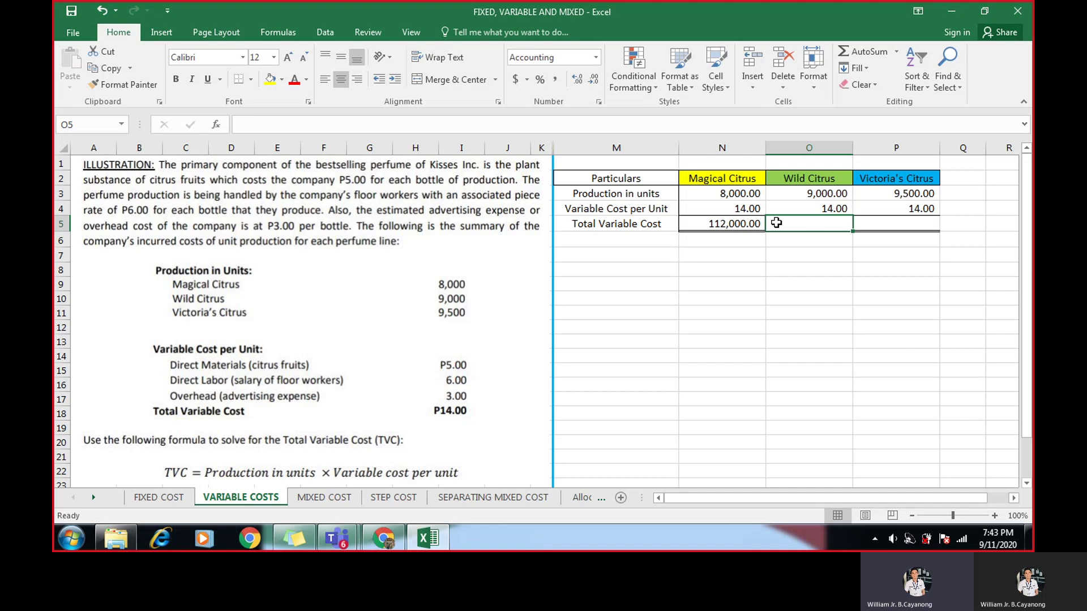
pyautogui.write('=')
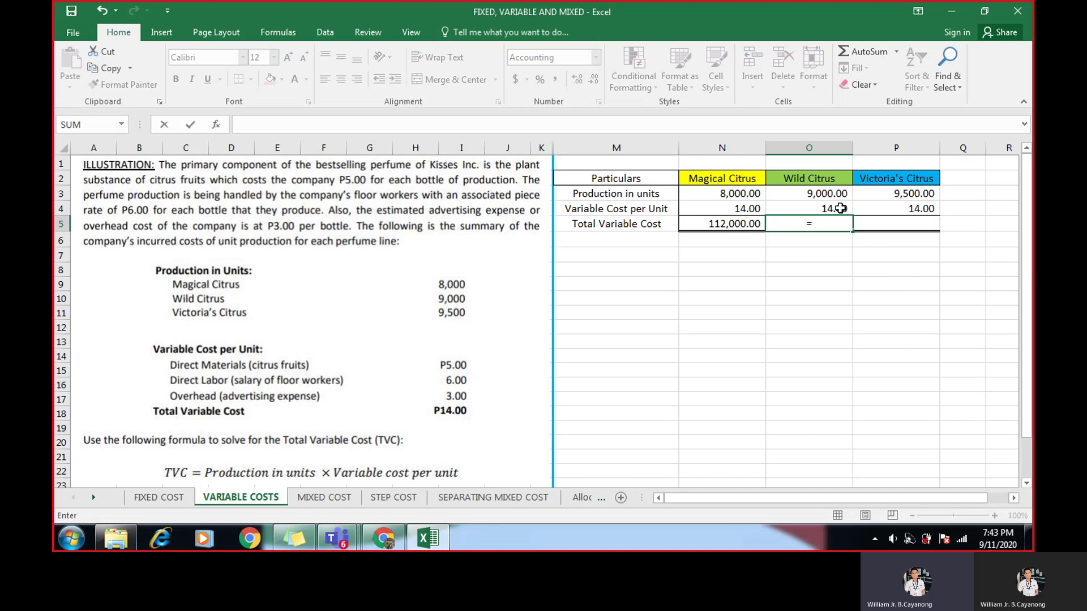
pyautogui.click(813, 193)
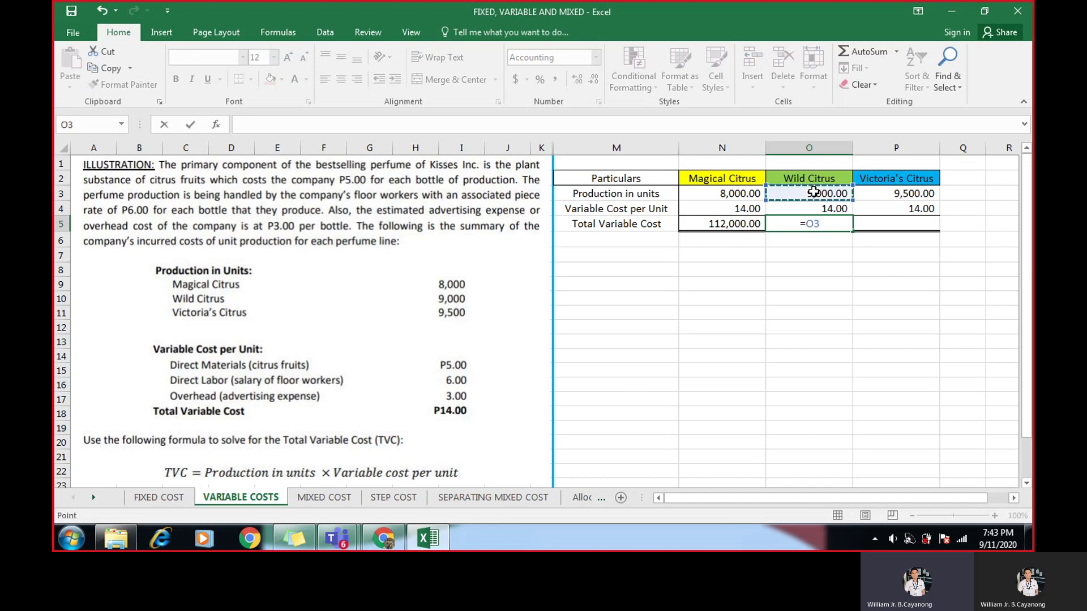
pyautogui.write('*')
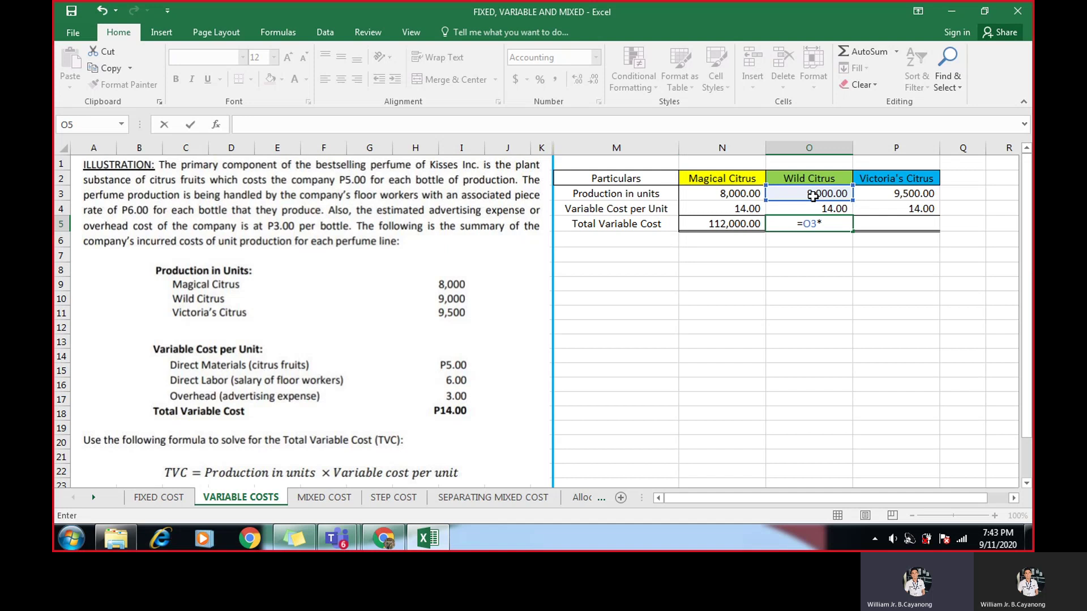
pyautogui.click(809, 208)
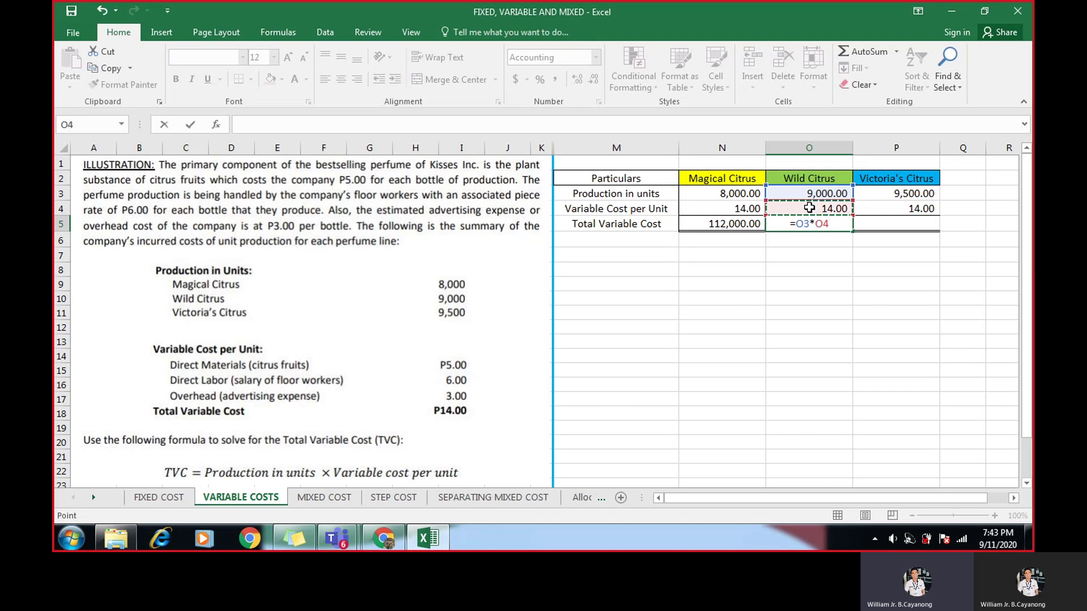
pyautogui.press('Return')
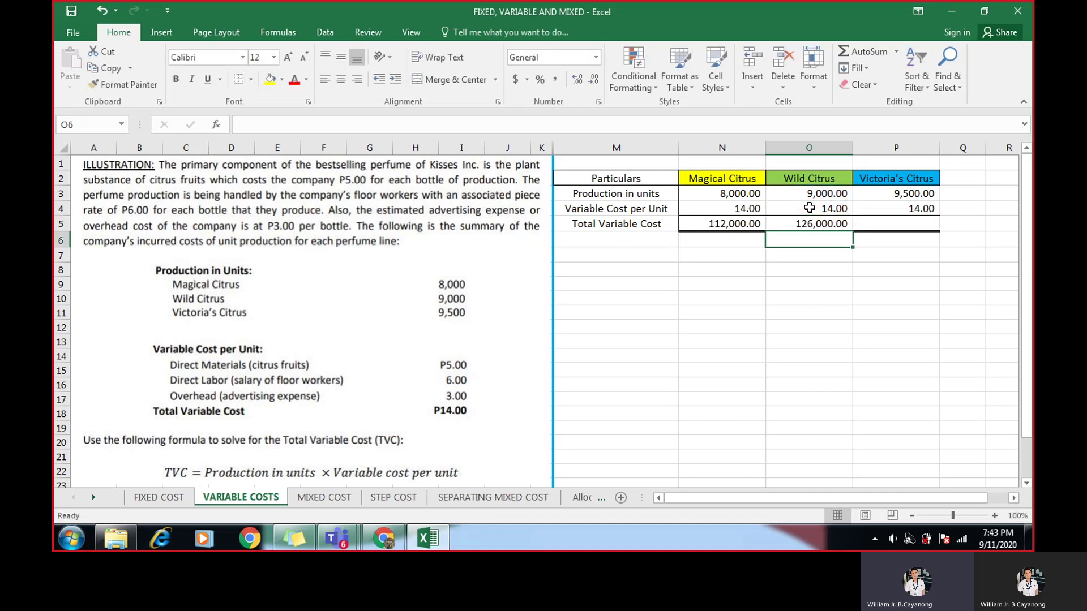
# - Calculate Victoria's Citrus total variable cost as =P3*P4, giving 133,000.00
pyautogui.click(826, 280)
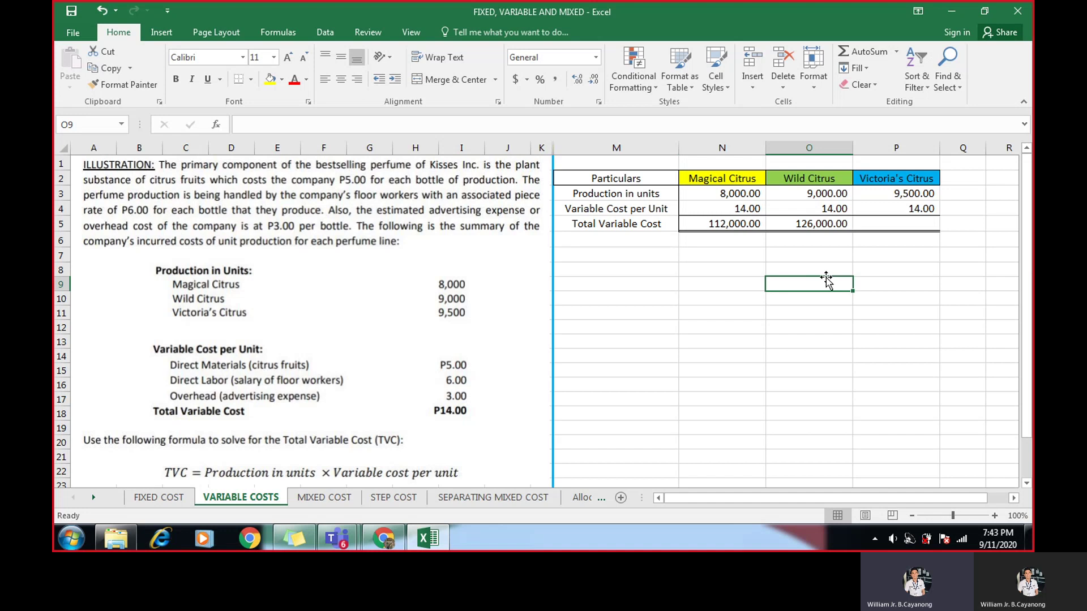
pyautogui.click(891, 228)
pyautogui.write('=')
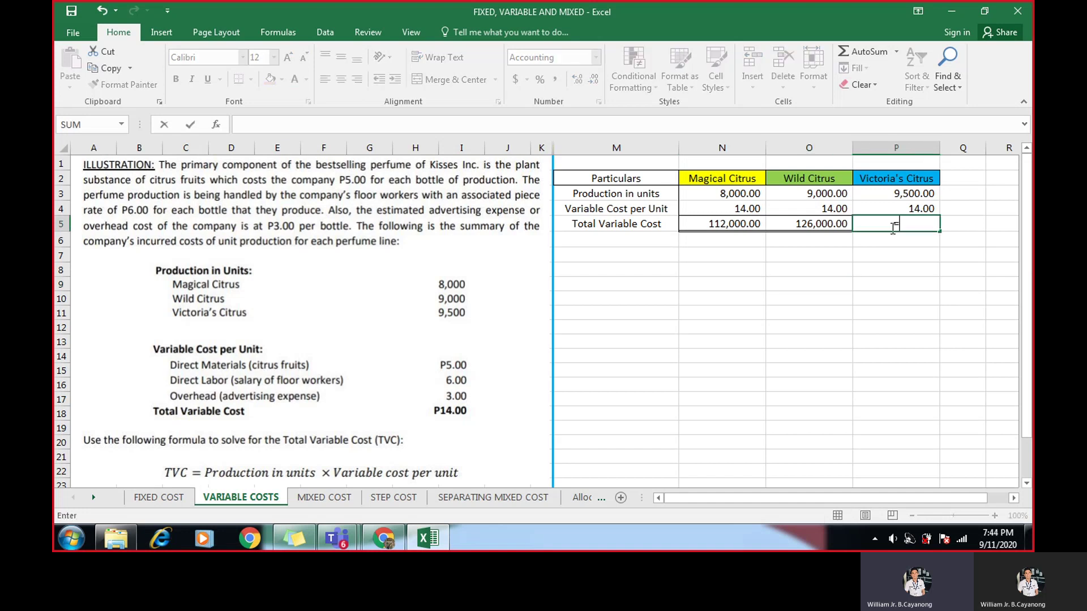
pyautogui.click(914, 195)
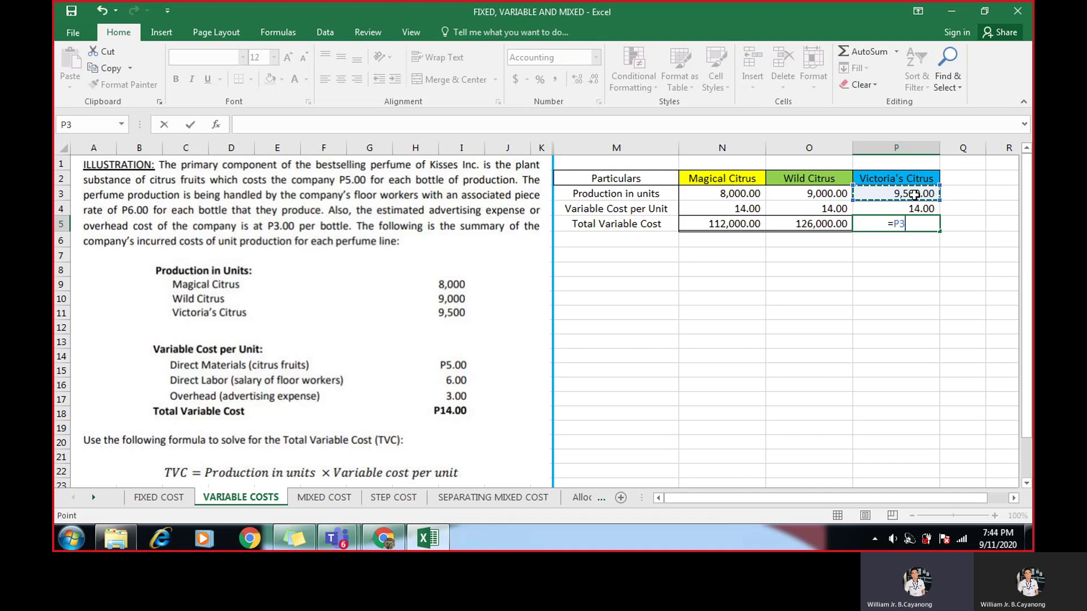
pyautogui.write('*')
pyautogui.click(898, 208)
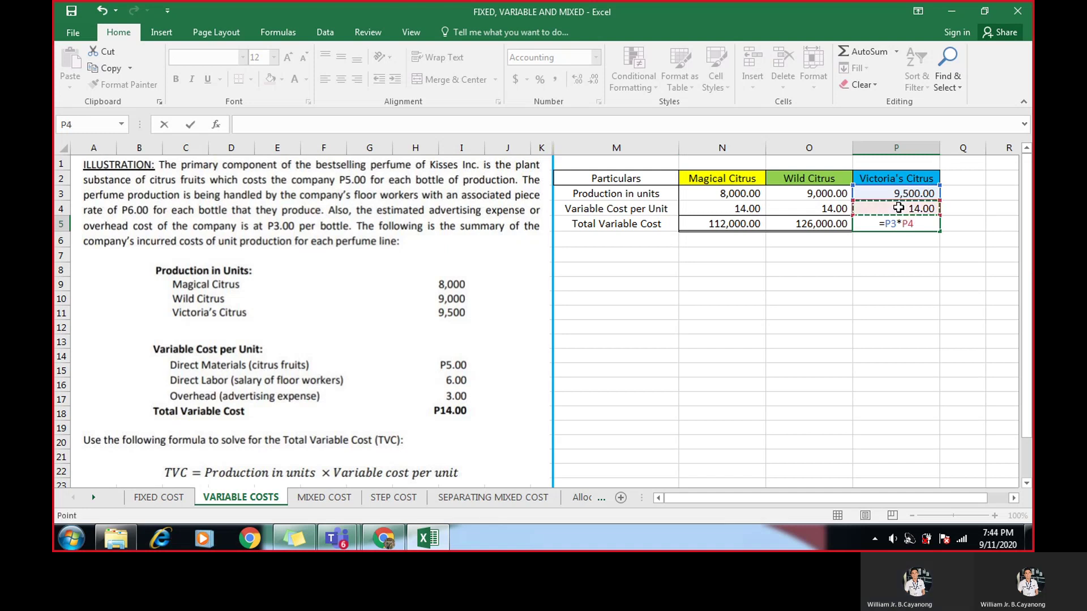
pyautogui.press('Return')
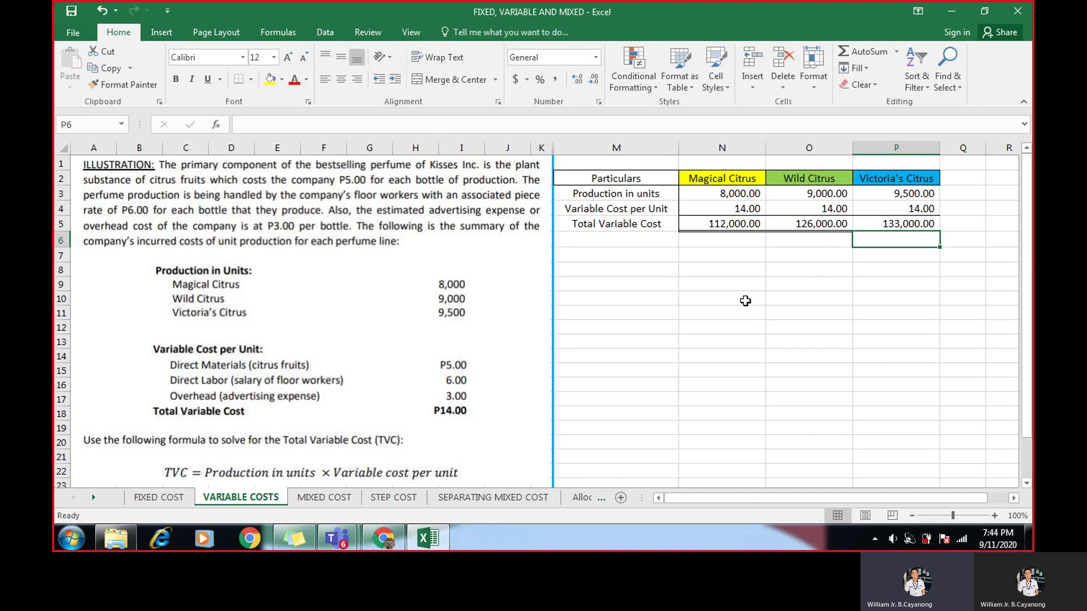
pyautogui.click(745, 301)
# - Bold the Total Variable Cost figures in N5:P5 and switch to the MIXED COST sheet
pyautogui.moveTo(690, 225); pyautogui.dragTo(864, 225)
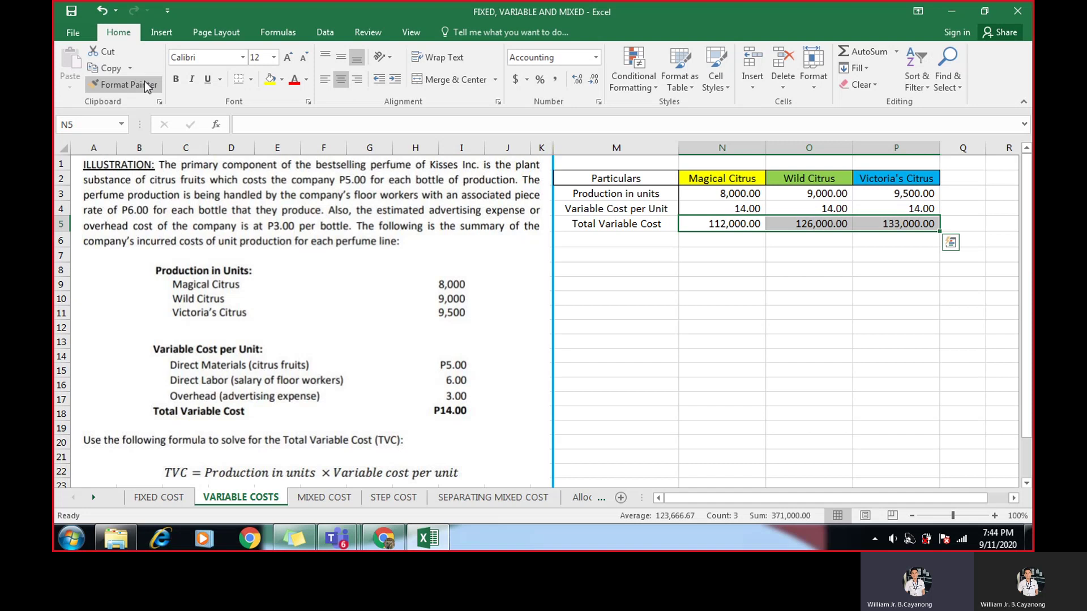
pyautogui.click(172, 80)
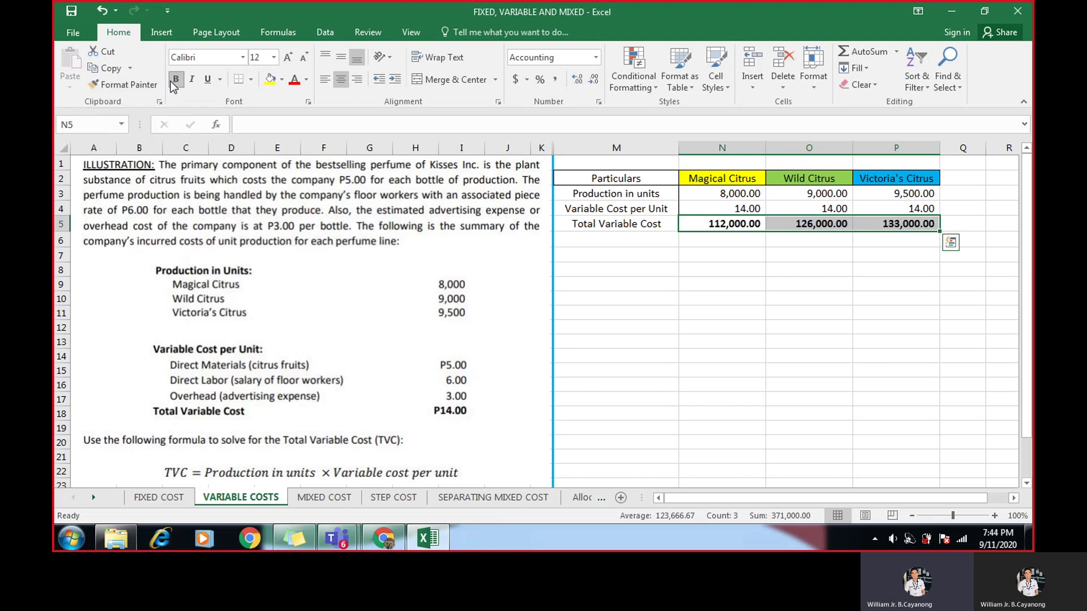
pyautogui.click(751, 331)
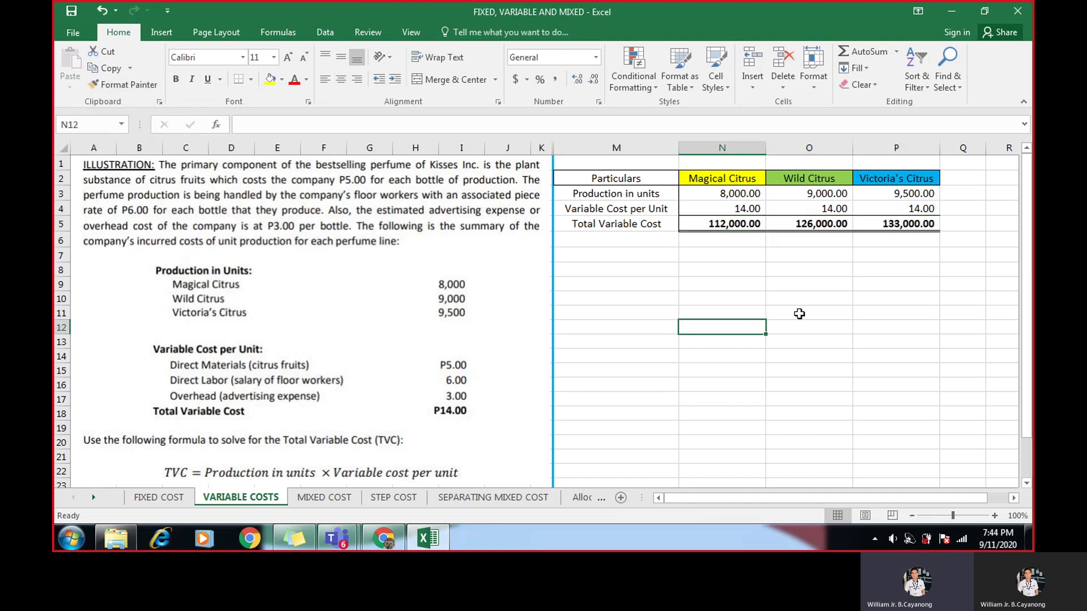
pyautogui.click(791, 337)
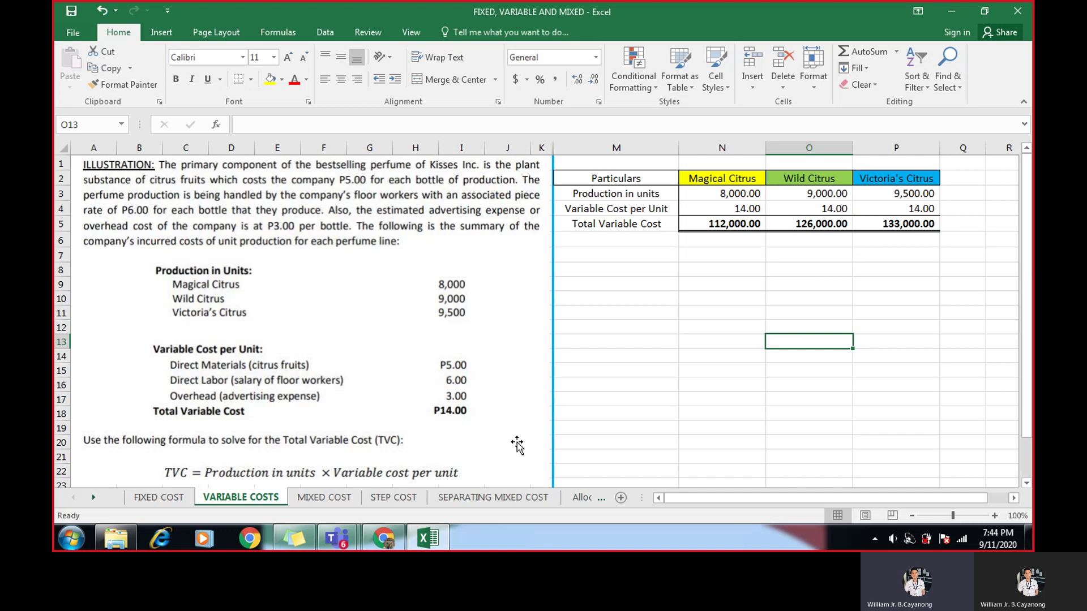
pyautogui.click(318, 501)
pyautogui.click(911, 276)
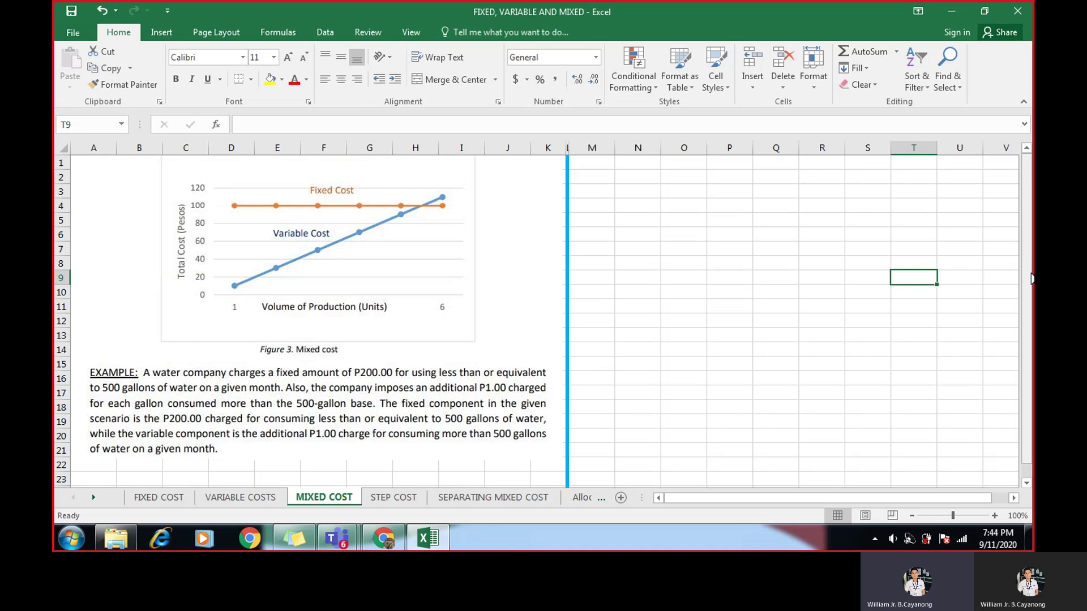
pyautogui.moveTo(1031, 278); pyautogui.dragTo(1031, 256)
pyautogui.click(711, 283)
pyautogui.click(633, 273)
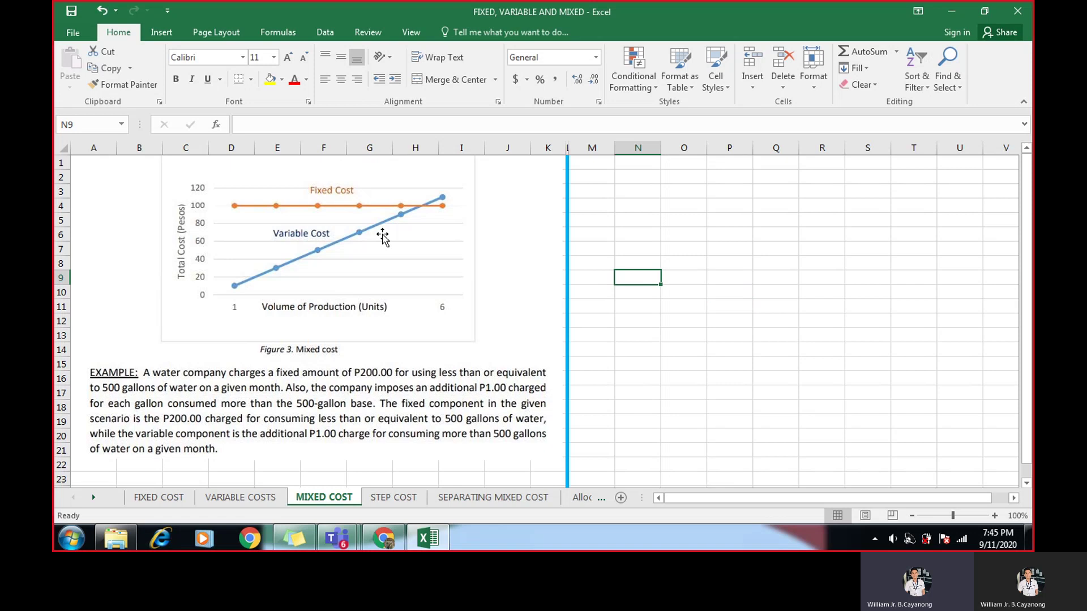
pyautogui.click(736, 306)
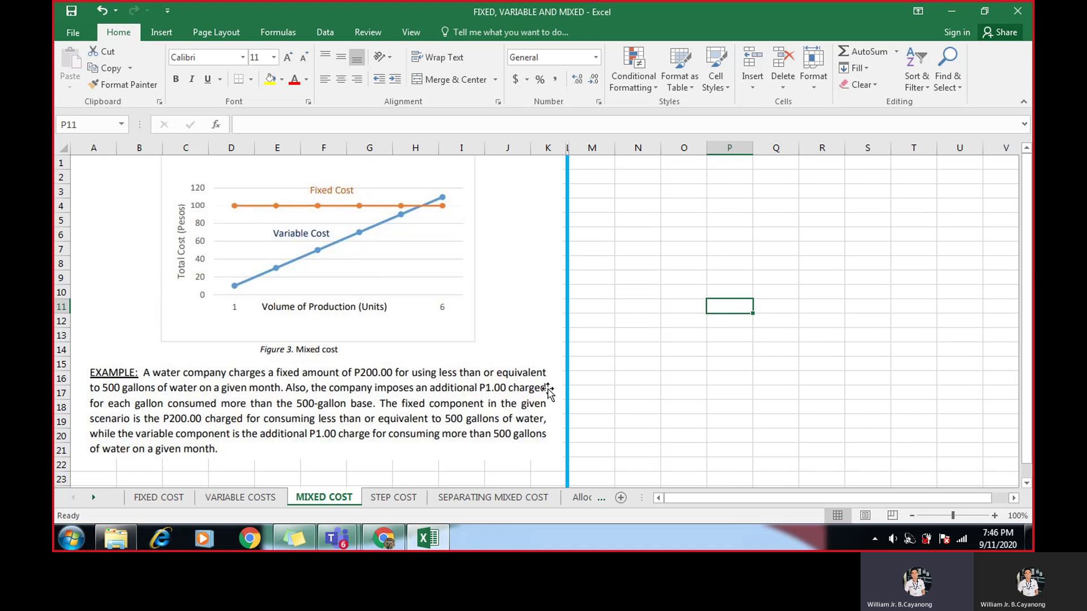
pyautogui.click(624, 232)
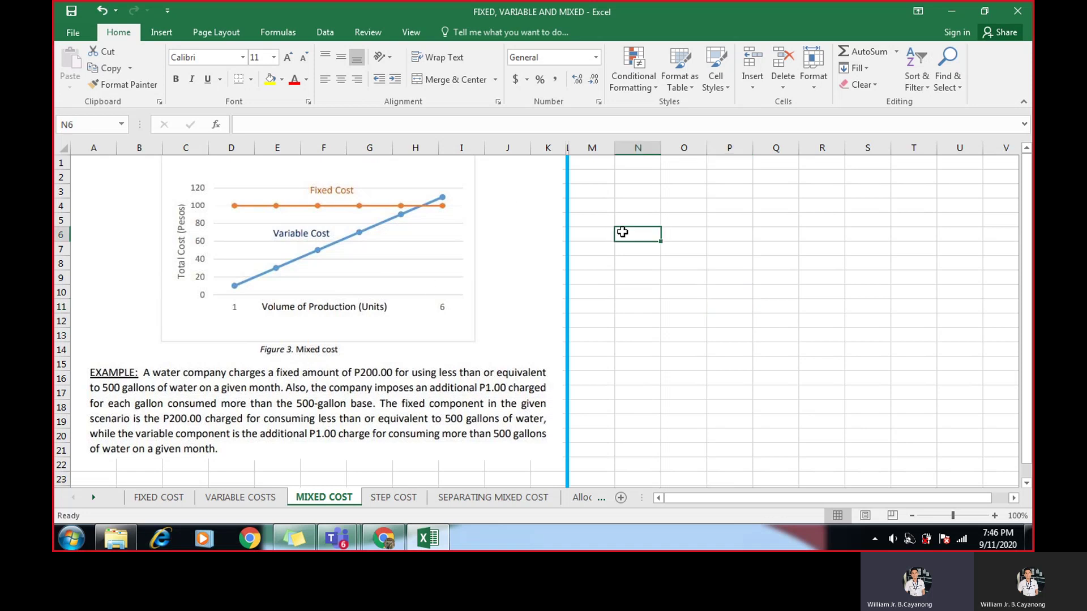
pyautogui.click(597, 262)
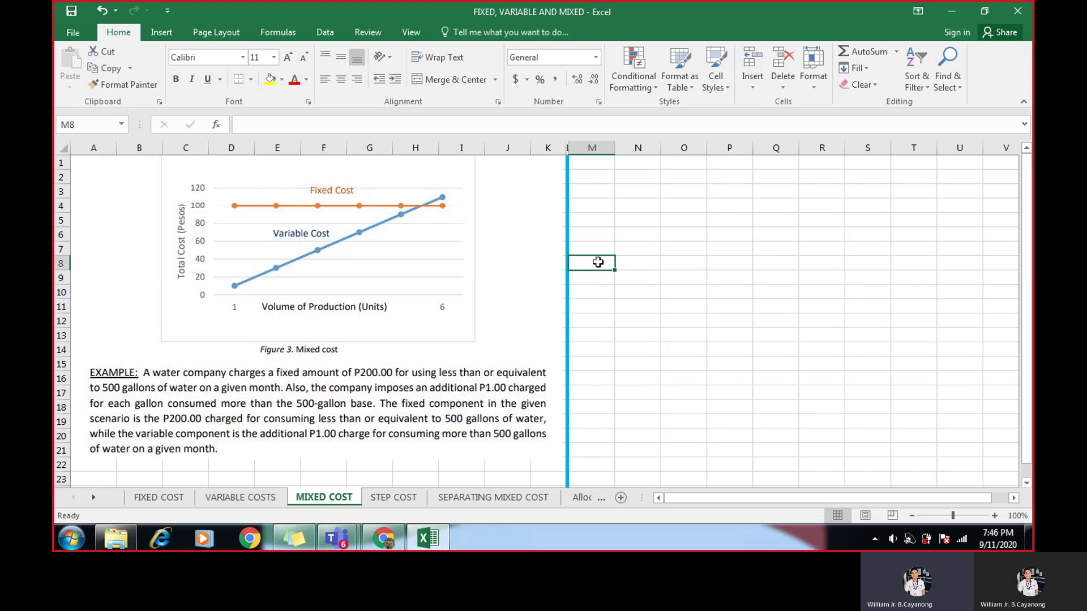
# - Switch to the STEP COST sheet to view the step costs explanation and Figure 4 chart
pyautogui.click(395, 497)
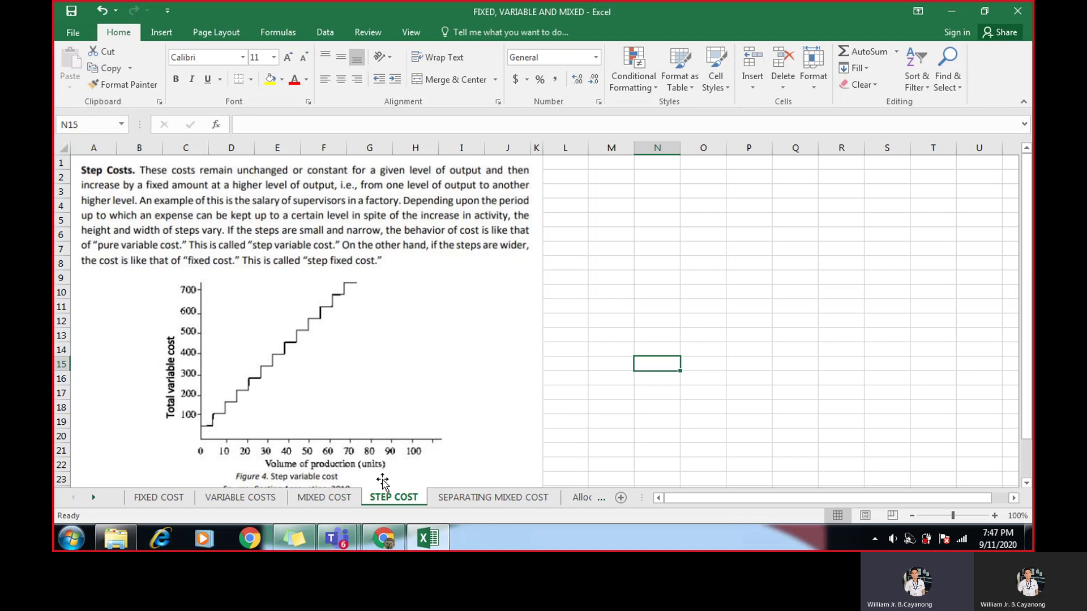
pyautogui.moveTo(348, 540)
pyautogui.click(658, 332)
pyautogui.click(647, 262)
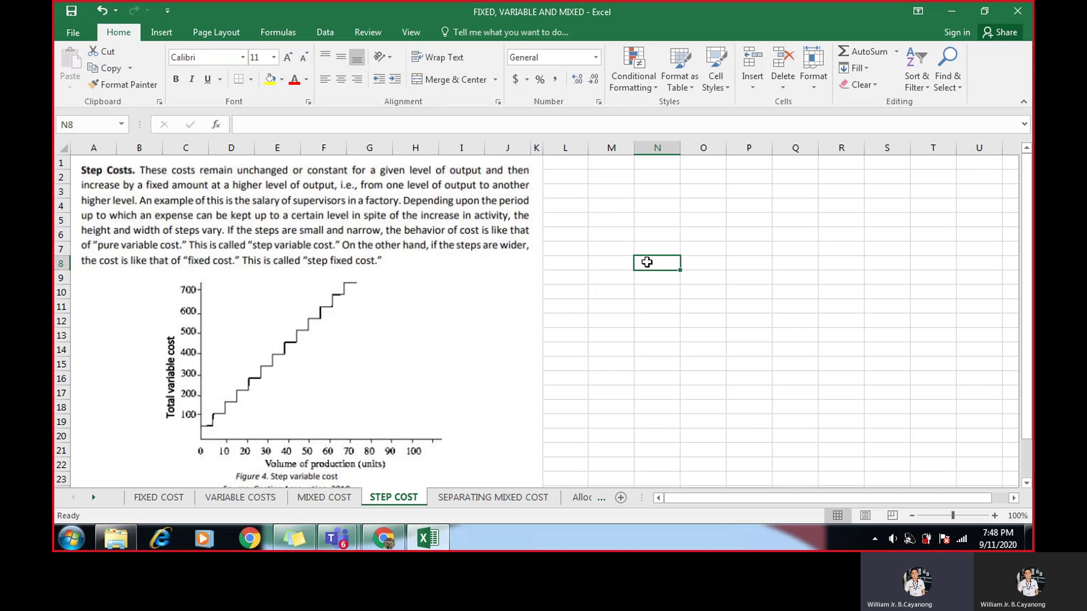
pyautogui.click(591, 273)
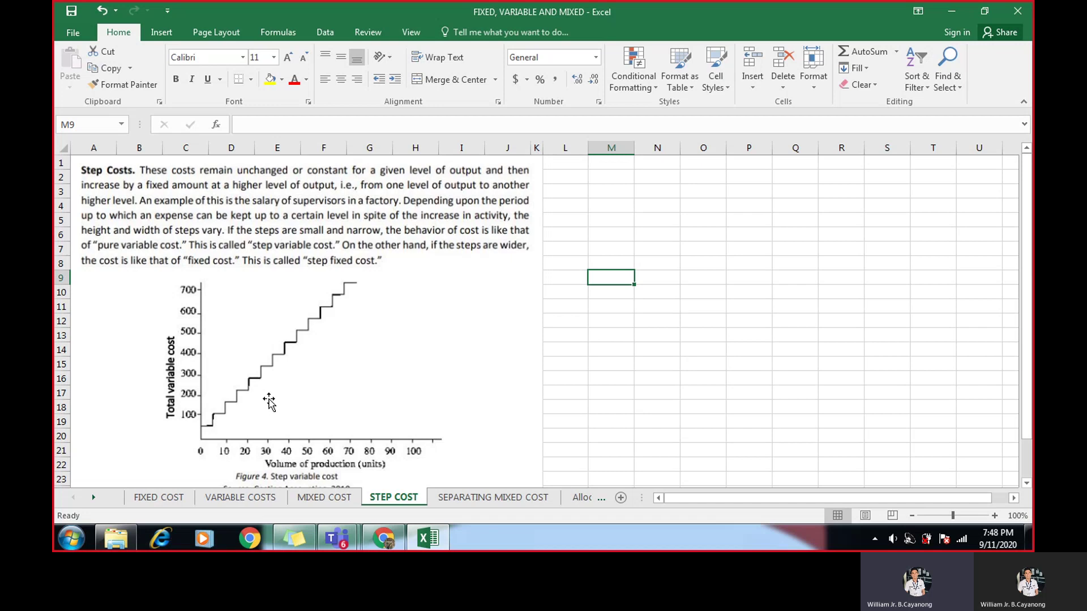
pyautogui.click(621, 370)
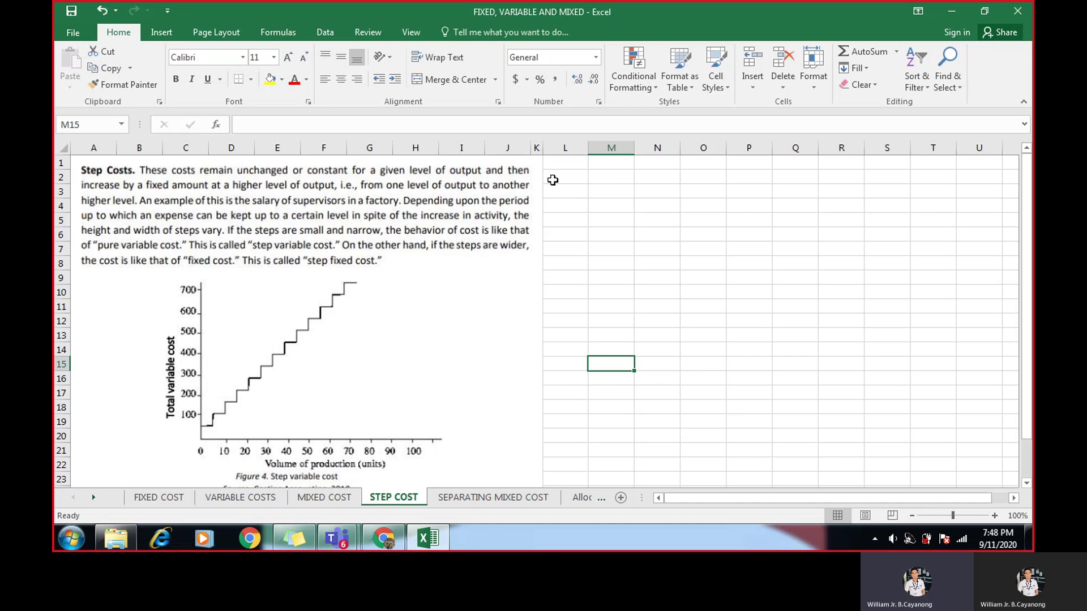
pyautogui.click(610, 238)
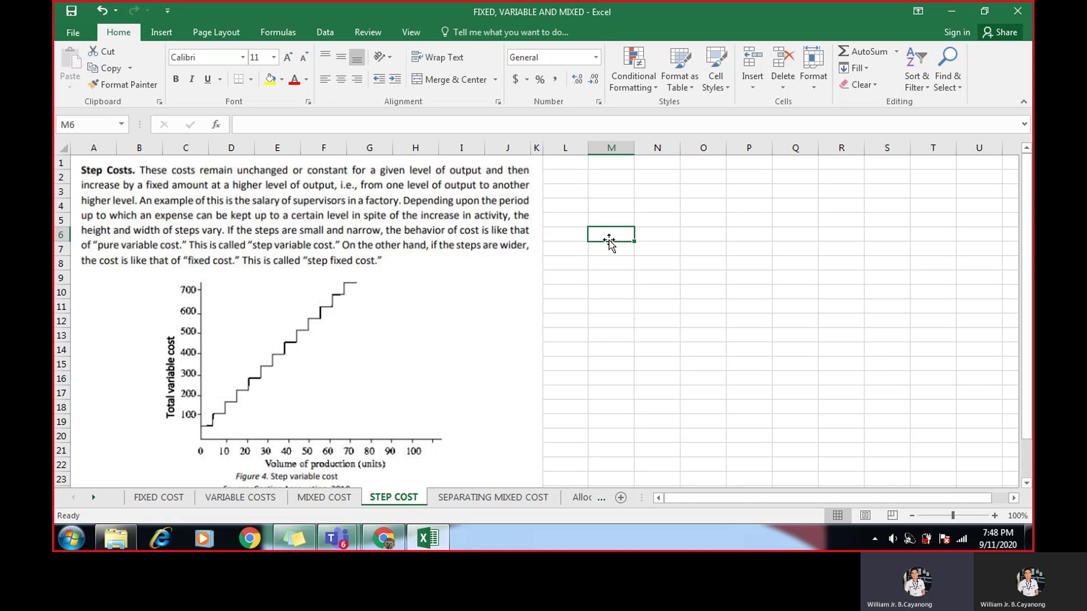
pyautogui.click(568, 278)
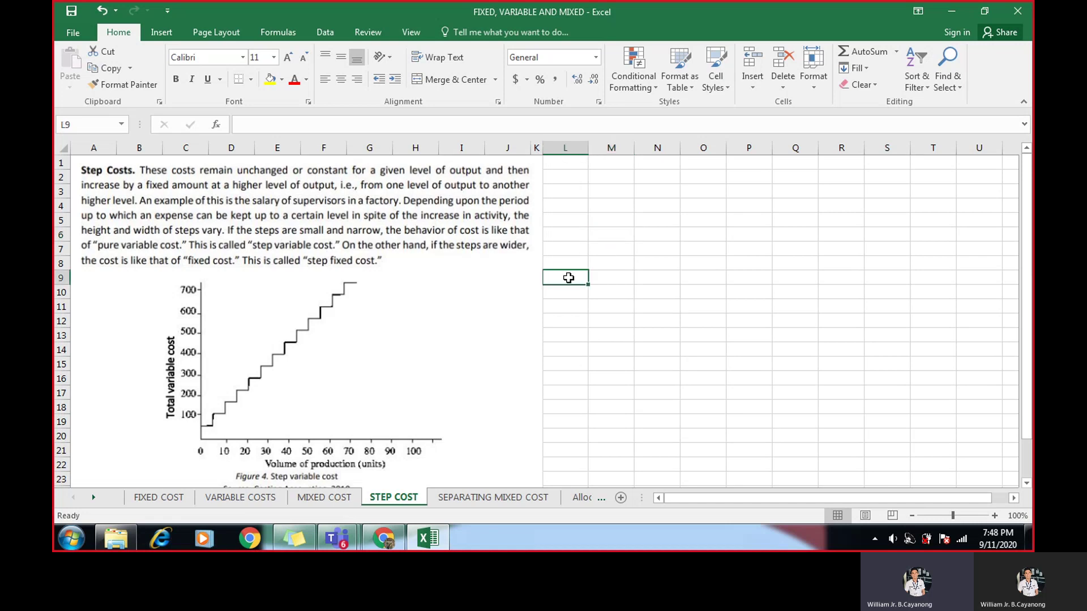
pyautogui.click(572, 339)
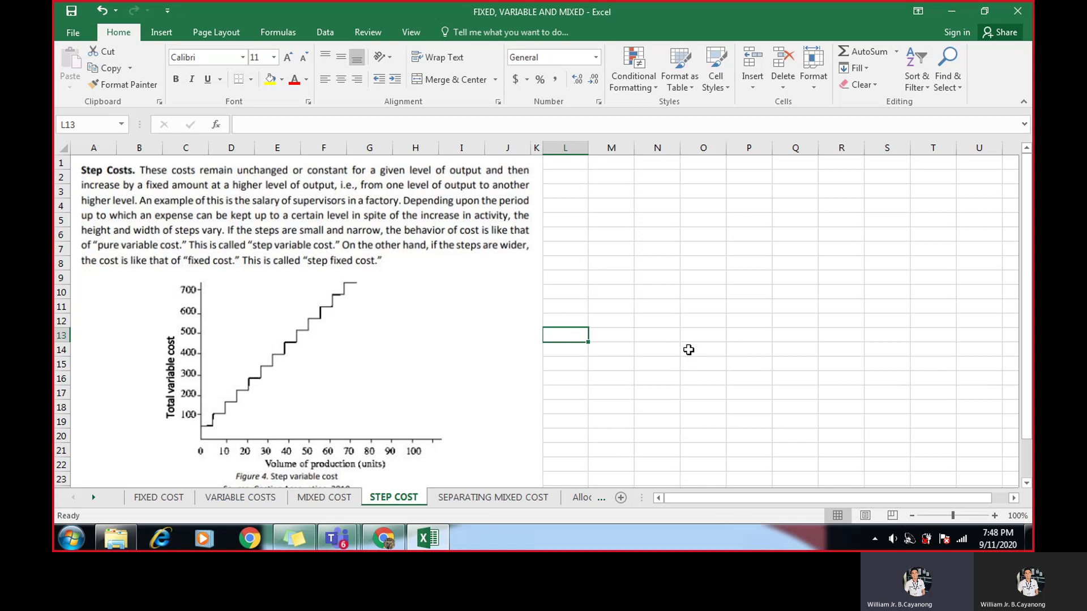
# - Bring the Teams Recording Only meeting to the front and open its More actions menu
pyautogui.moveTo(342, 546)
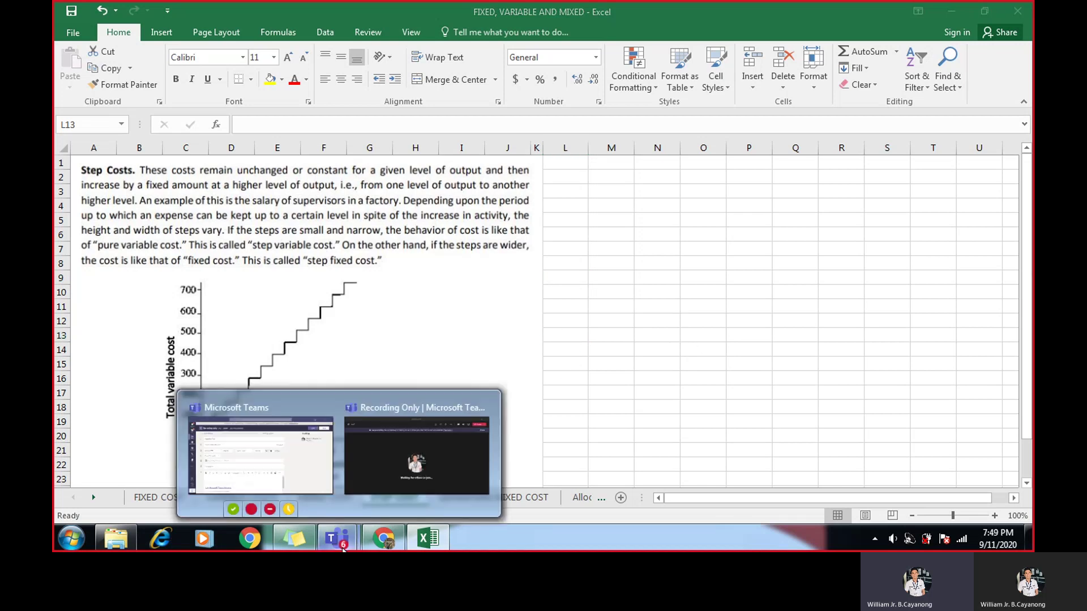
pyautogui.click(411, 464)
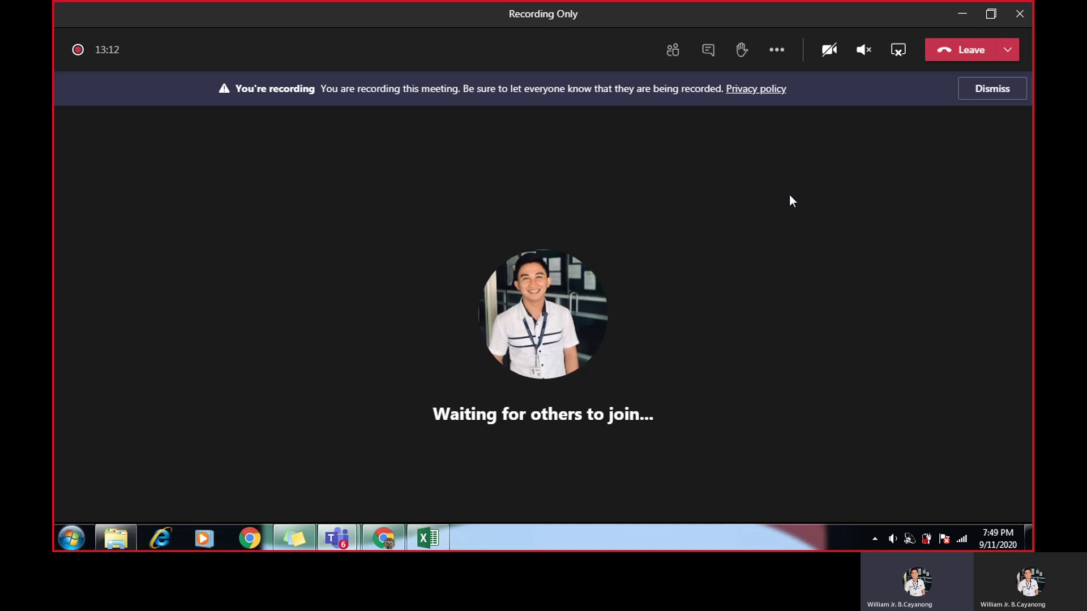
pyautogui.click(786, 55)
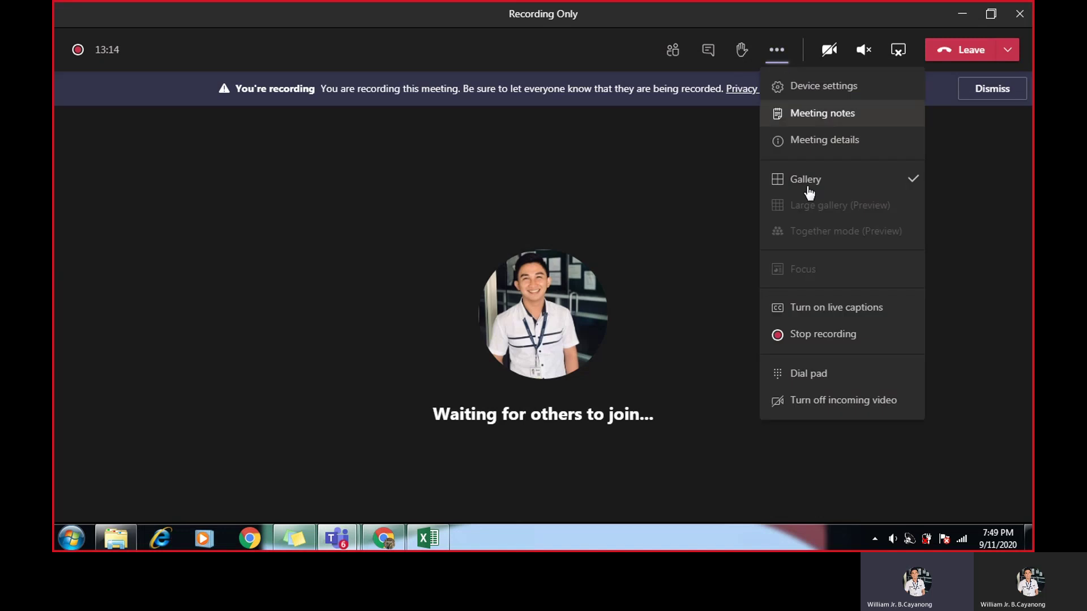